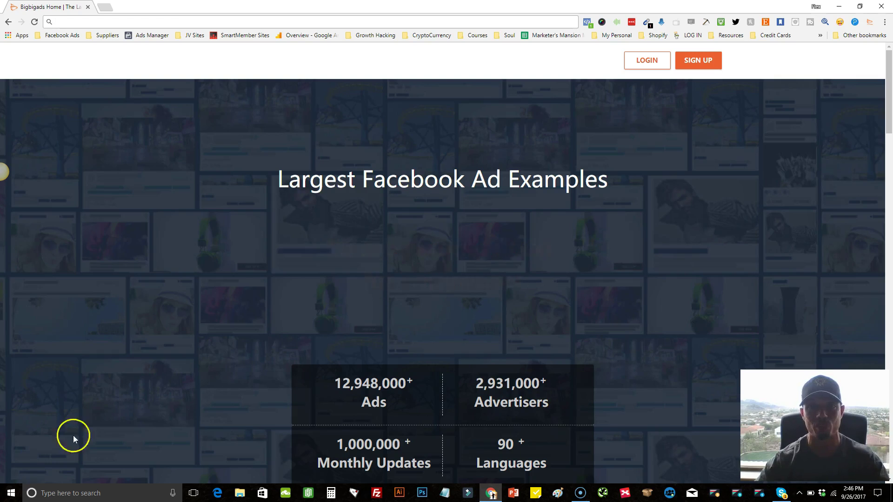
- Log in, note the 12,948,417 Found count, and browse the ad cards
{"action": "left_click", "coordinate": [644, 61]}
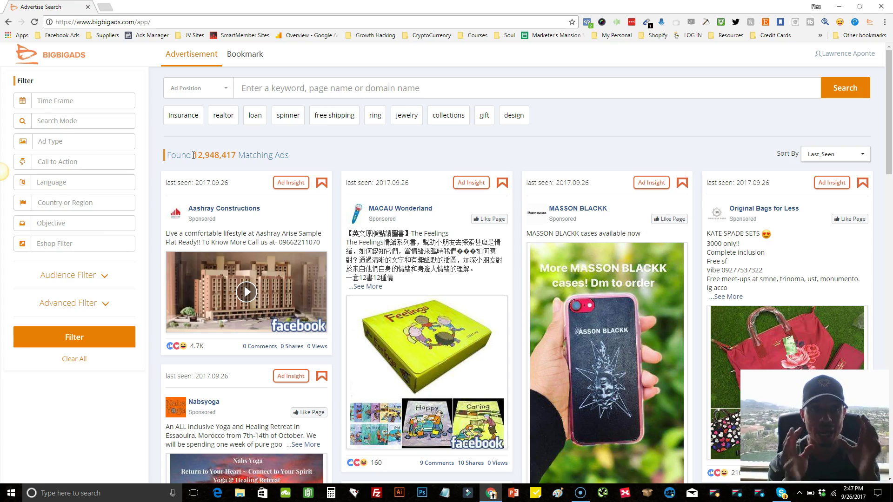
{"action": "left_click_drag", "start_coordinate": [194, 155], "coordinate": [235, 156]}
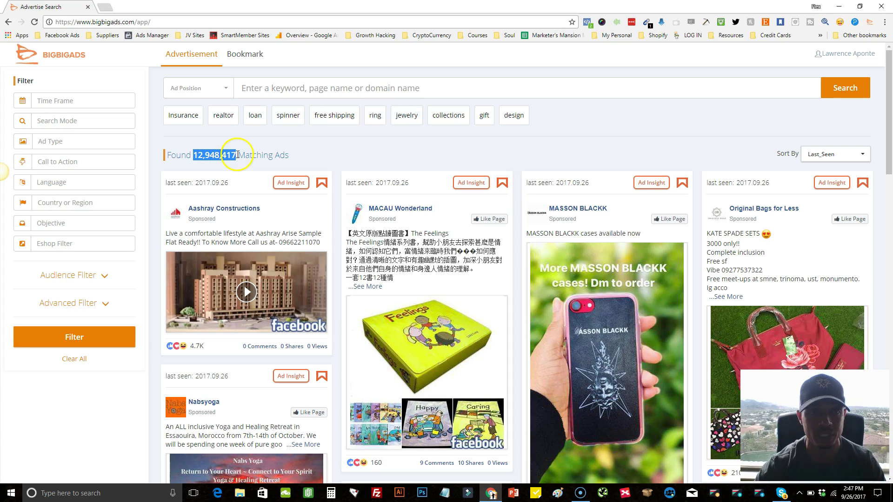
{"action": "left_click", "coordinate": [238, 155]}
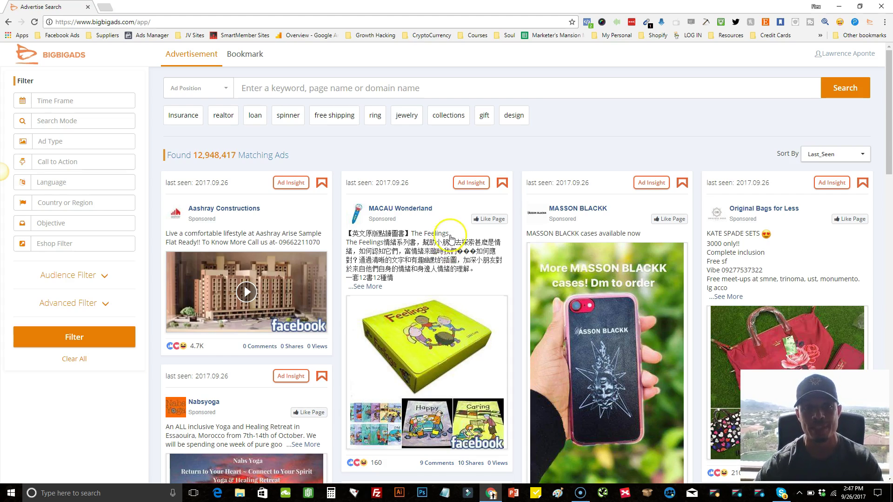
{"action": "scroll", "coordinate": [449, 239], "scroll_direction": "down", "scroll_amount": 5}
{"action": "scroll", "coordinate": [452, 237], "scroll_direction": "down", "scroll_amount": 3}
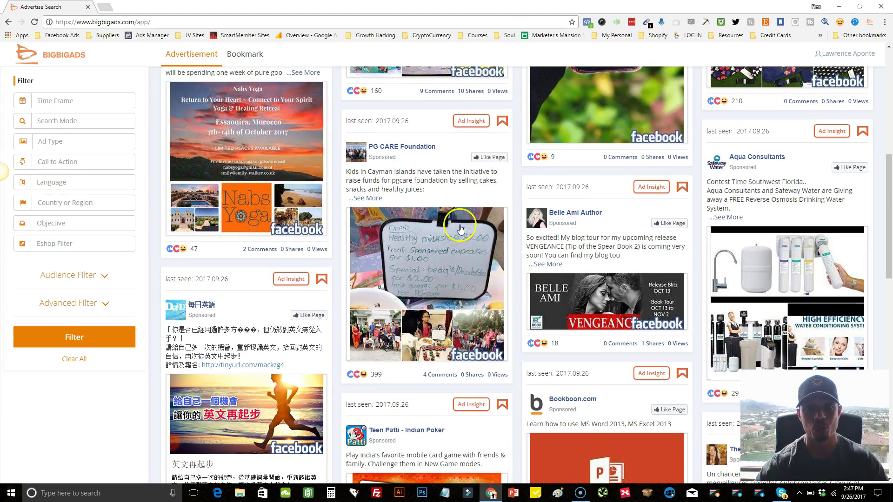
{"action": "scroll", "coordinate": [456, 228], "scroll_direction": "down", "scroll_amount": 6}
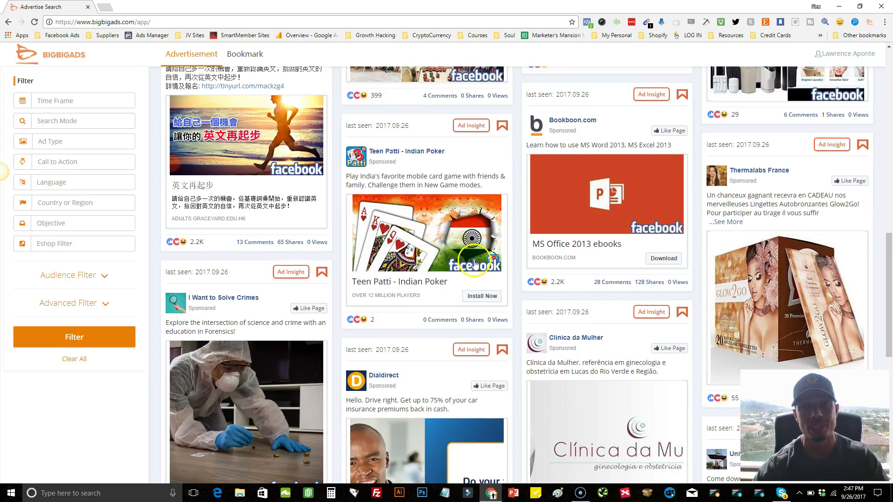
{"action": "scroll", "coordinate": [475, 259], "scroll_direction": "up", "scroll_amount": 15}
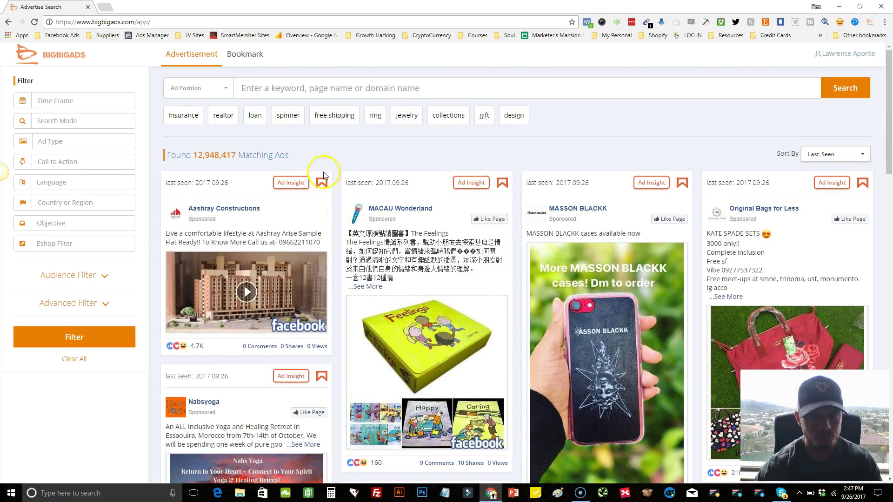
- Search for 'shoes' and browse the 295,224 matching ads
{"action": "left_click", "coordinate": [308, 92]}
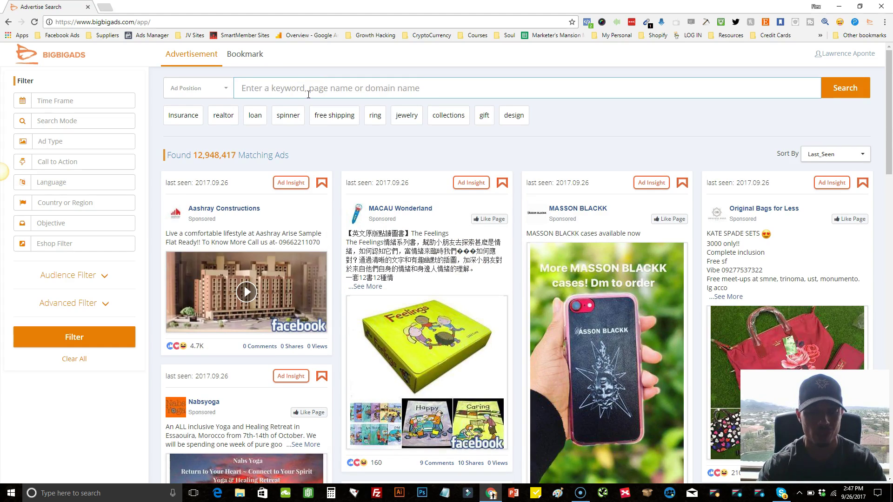
{"action": "type", "text": "shoes"}
{"action": "key", "text": "Return"}
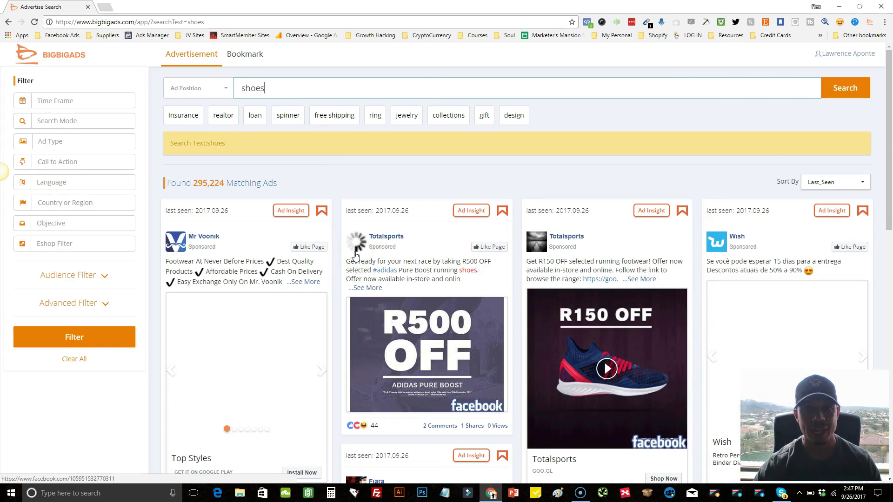
{"action": "scroll", "coordinate": [446, 260], "scroll_direction": "down", "scroll_amount": 4}
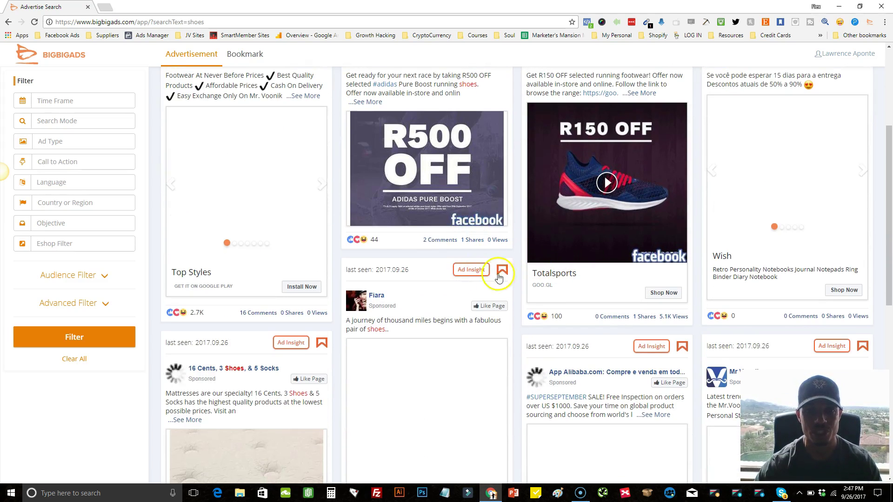
{"action": "scroll", "coordinate": [751, 231], "scroll_direction": "up", "scroll_amount": 4}
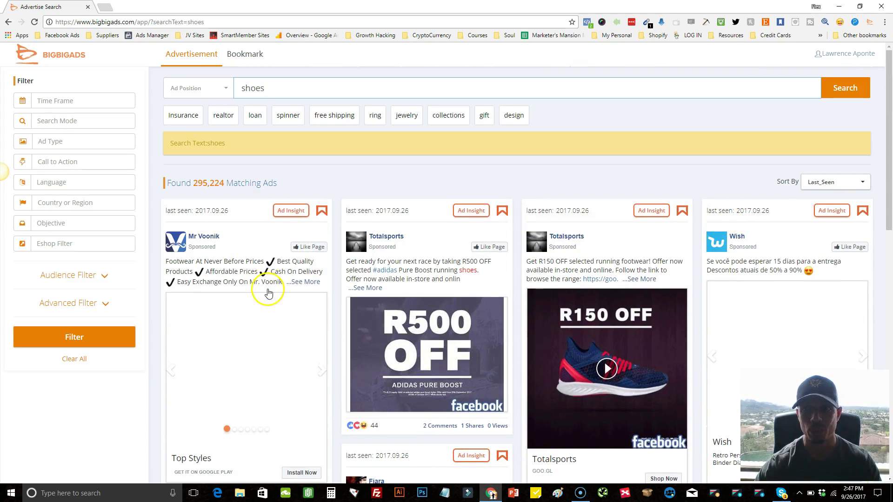
{"action": "scroll", "coordinate": [452, 280], "scroll_direction": "down", "scroll_amount": 4}
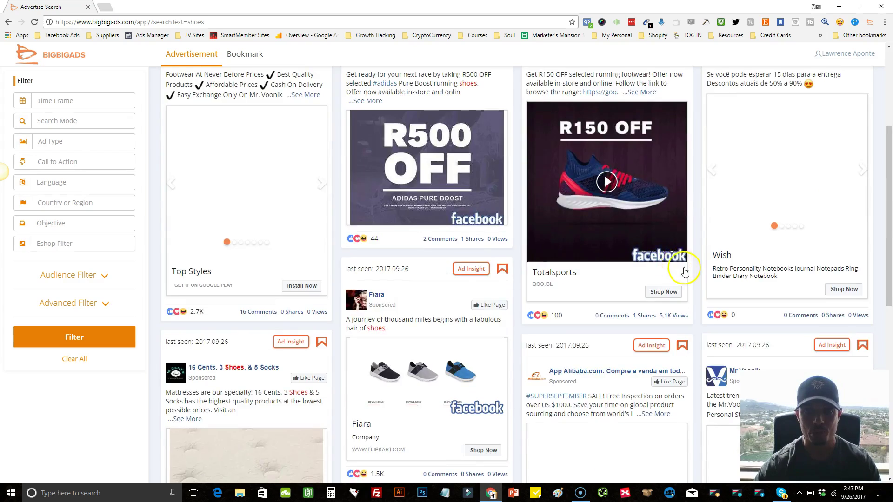
{"action": "scroll", "coordinate": [686, 277], "scroll_direction": "down", "scroll_amount": 6}
{"action": "scroll", "coordinate": [356, 278], "scroll_direction": "down", "scroll_amount": 3}
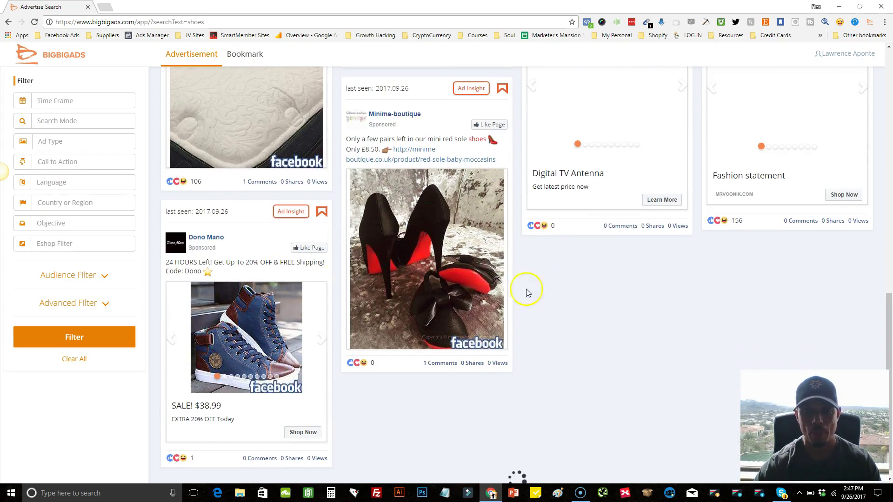
{"action": "scroll", "coordinate": [446, 326], "scroll_direction": "up", "scroll_amount": 12}
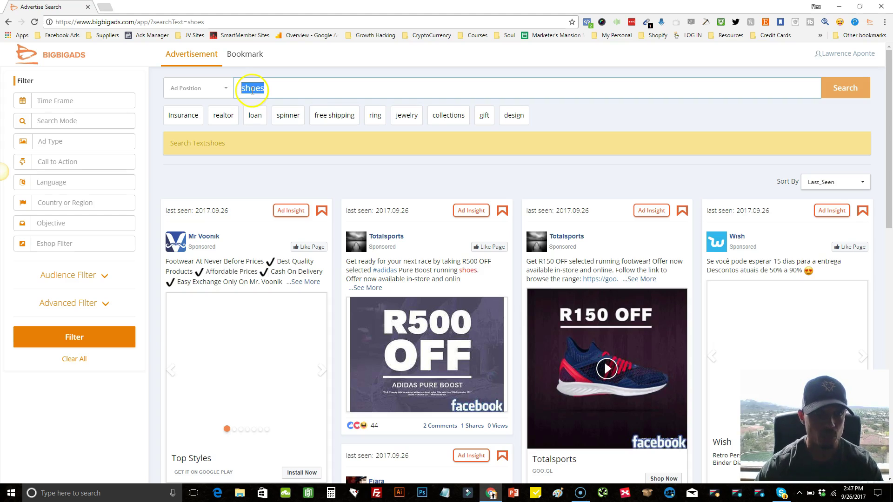
- Pick the 'free shipping' keyword chip and scroll through the 430,589 results
{"action": "left_click", "coordinate": [287, 115]}
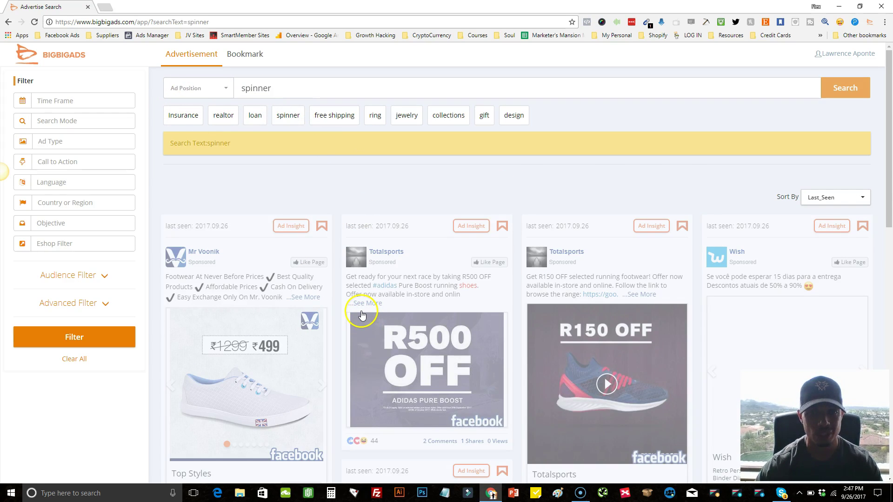
{"action": "left_click", "coordinate": [334, 115]}
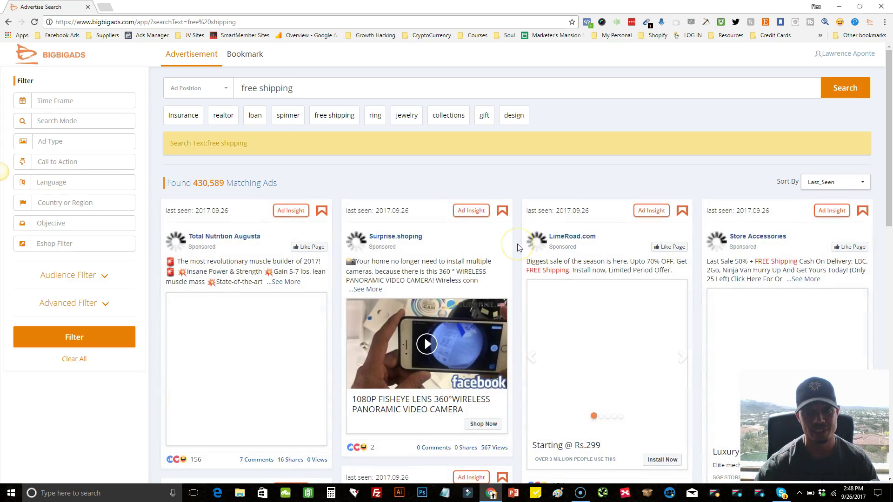
{"action": "scroll", "coordinate": [517, 248], "scroll_direction": "down", "scroll_amount": 2}
{"action": "scroll", "coordinate": [518, 248], "scroll_direction": "up", "scroll_amount": 2}
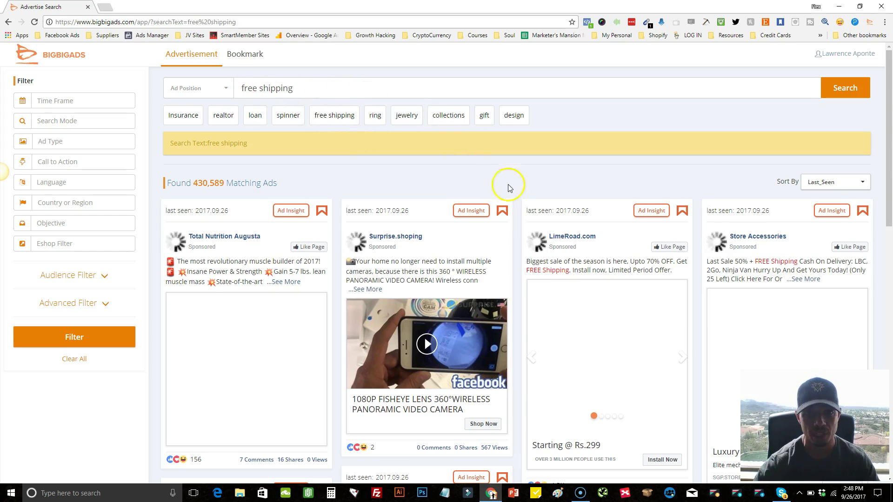
{"action": "scroll", "coordinate": [518, 205], "scroll_direction": "down", "scroll_amount": 5}
{"action": "scroll", "coordinate": [521, 275], "scroll_direction": "up", "scroll_amount": 4}
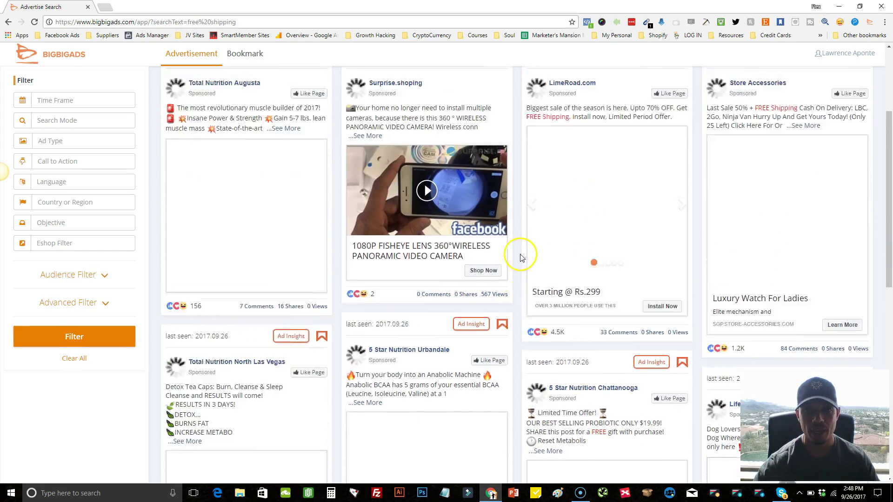
{"action": "scroll", "coordinate": [379, 355], "scroll_direction": "down", "scroll_amount": 1}
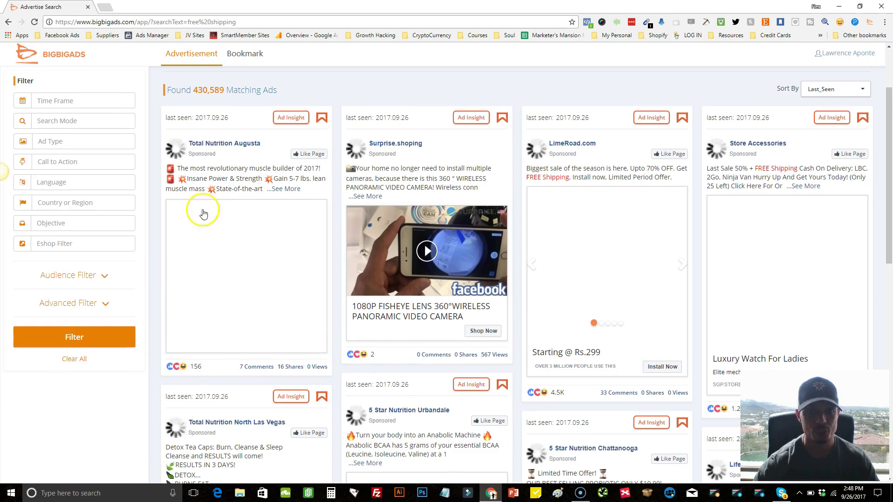
{"action": "scroll", "coordinate": [535, 214], "scroll_direction": "down", "scroll_amount": 4}
{"action": "scroll", "coordinate": [568, 240], "scroll_direction": "down", "scroll_amount": 4}
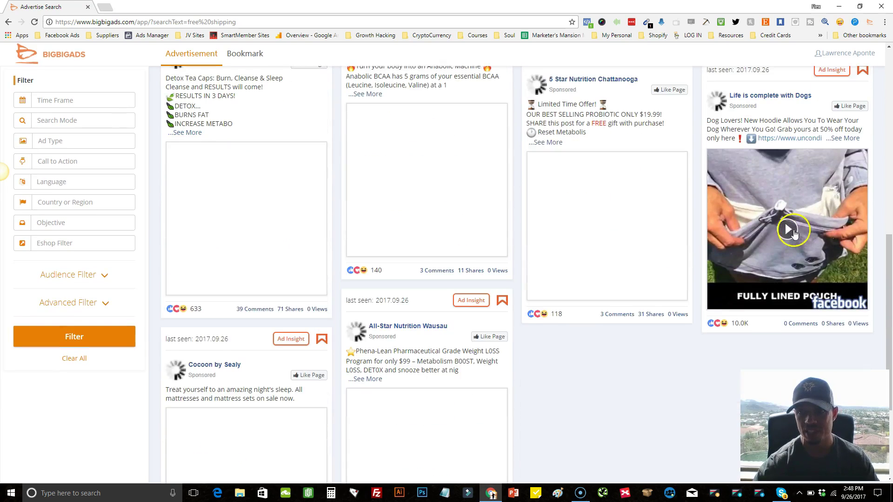
{"action": "scroll", "coordinate": [414, 362], "scroll_direction": "down", "scroll_amount": 3}
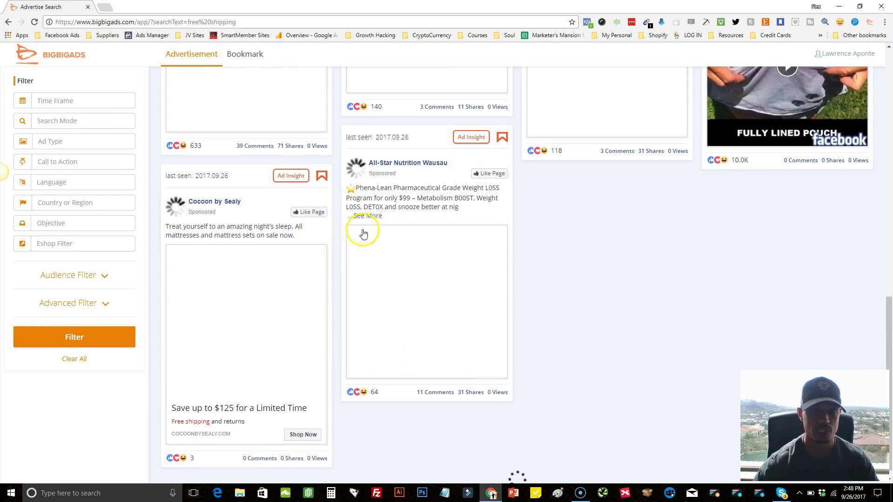
{"action": "scroll", "coordinate": [466, 319], "scroll_direction": "up", "scroll_amount": 8}
{"action": "scroll", "coordinate": [481, 211], "scroll_direction": "up", "scroll_amount": 4}
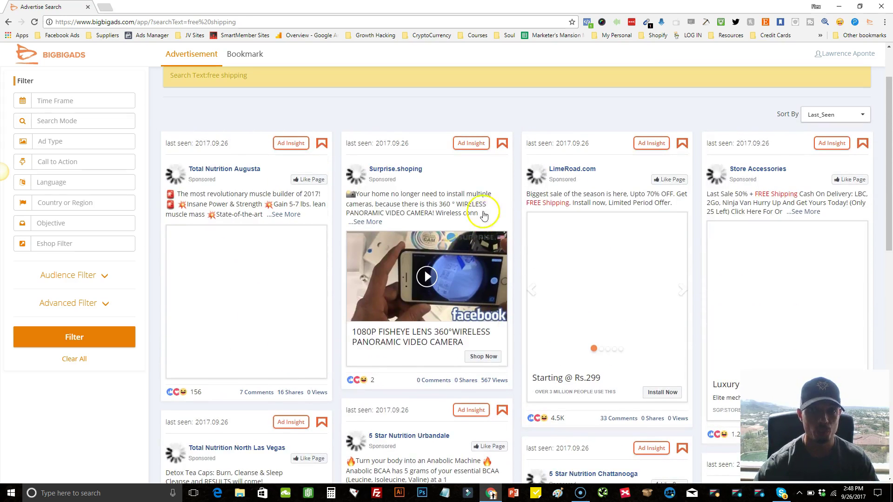
- Open Ad Insight for the Surprise.shoping camera ad and check its 36,587 reach
{"action": "left_click", "coordinate": [464, 144]}
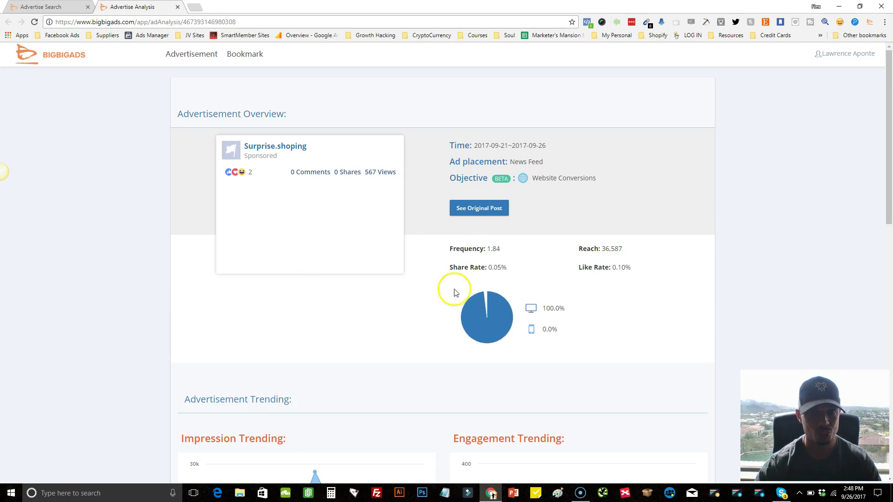
{"action": "scroll", "coordinate": [709, 312], "scroll_direction": "down", "scroll_amount": 2}
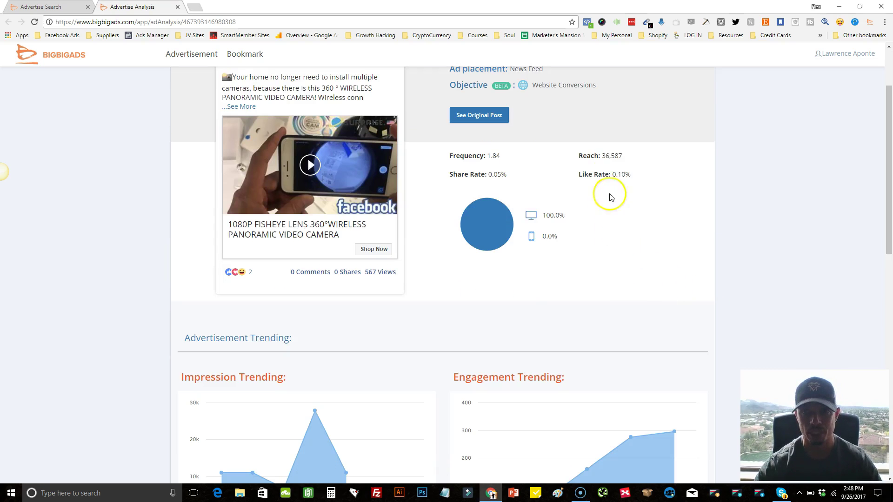
{"action": "left_click_drag", "start_coordinate": [599, 156], "coordinate": [645, 156]}
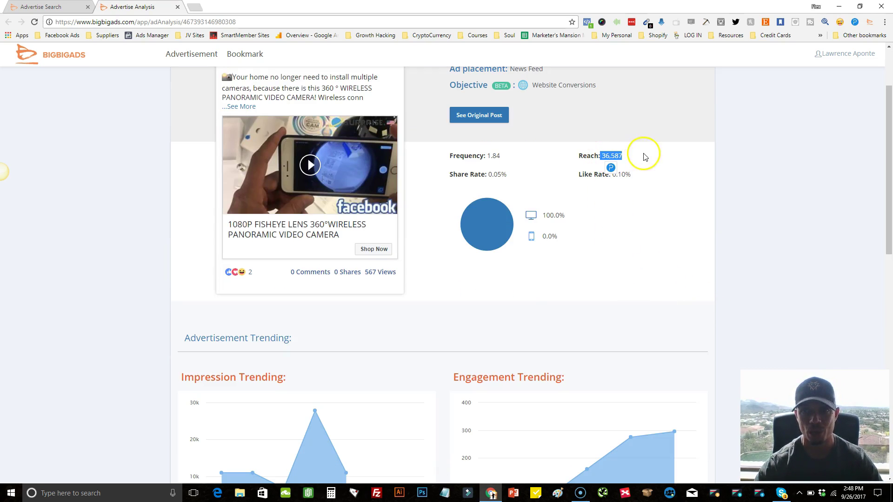
{"action": "left_click", "coordinate": [771, 269]}
{"action": "scroll", "coordinate": [744, 267], "scroll_direction": "up", "scroll_amount": 2}
- Review the 1.84 frequency and the Website Conversions objective
{"action": "left_click_drag", "start_coordinate": [511, 250], "coordinate": [486, 249]}
{"action": "left_click", "coordinate": [744, 287]}
{"action": "scroll", "coordinate": [745, 286], "scroll_direction": "down", "scroll_amount": 3}
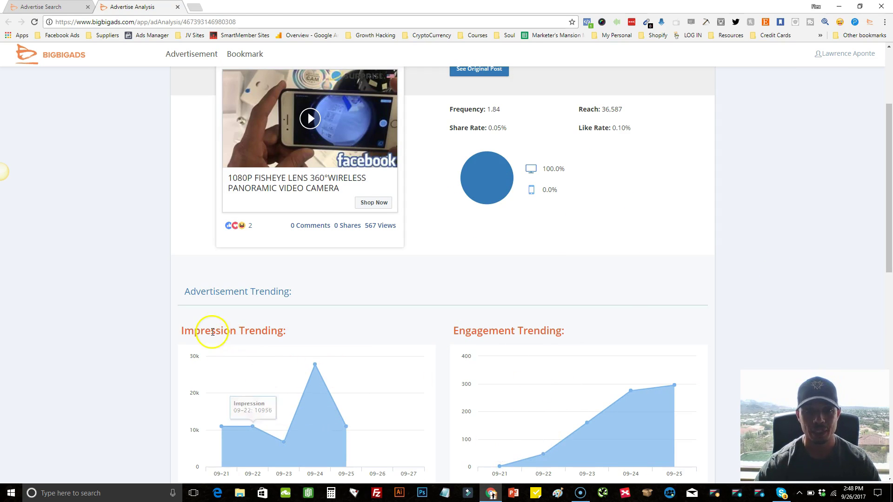
{"action": "scroll", "coordinate": [526, 339], "scroll_direction": "up", "scroll_amount": 3}
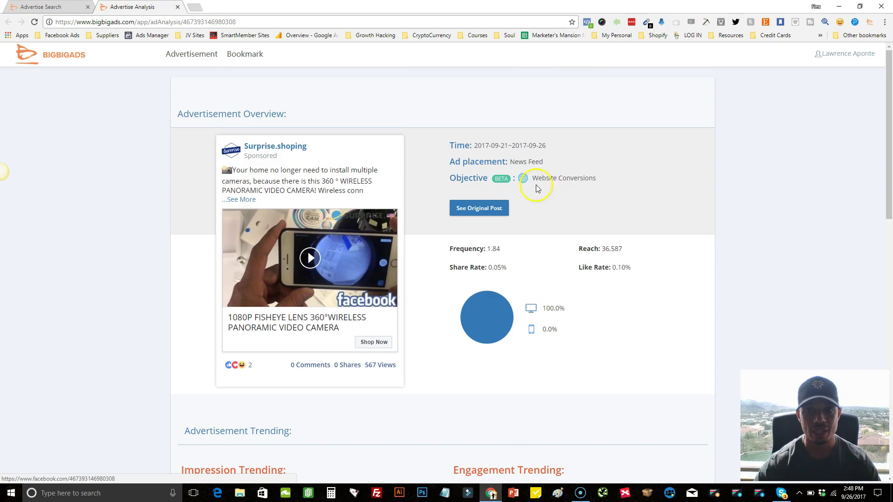
{"action": "left_click_drag", "start_coordinate": [598, 180], "coordinate": [531, 179]}
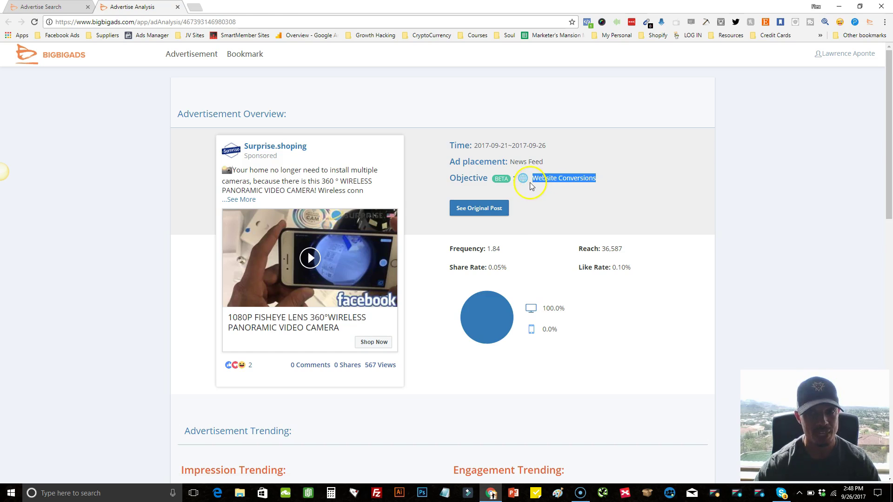
- Open the camera ad's original Facebook post from the analysis page
{"action": "left_click", "coordinate": [462, 212]}
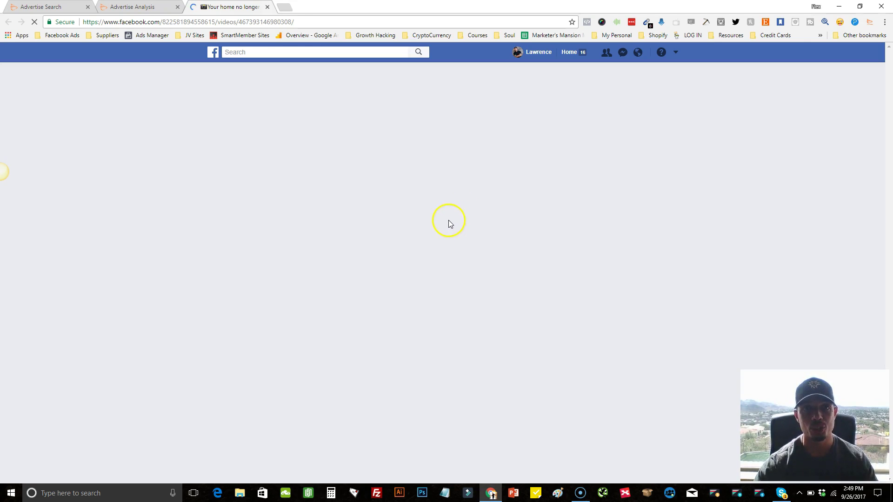
{"action": "left_click", "coordinate": [363, 272]}
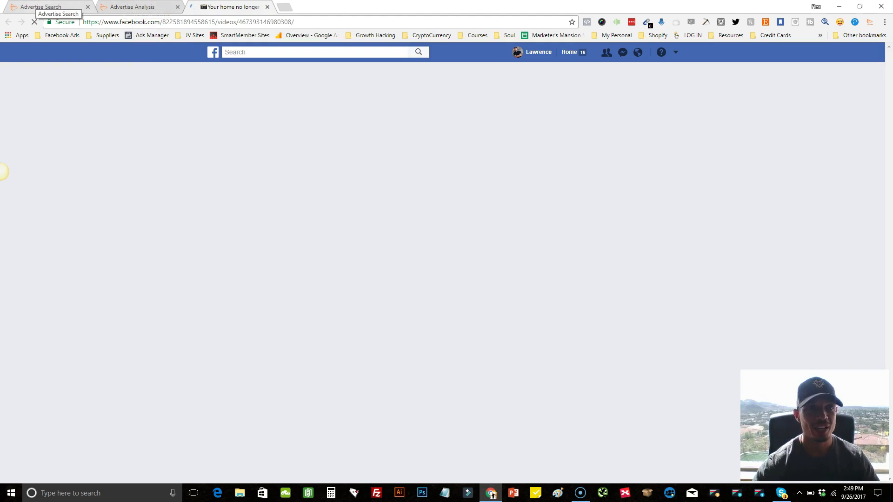
- Return to the search page, Clear All filters, and open the Time Frame range picker
{"action": "left_click", "coordinate": [46, 7]}
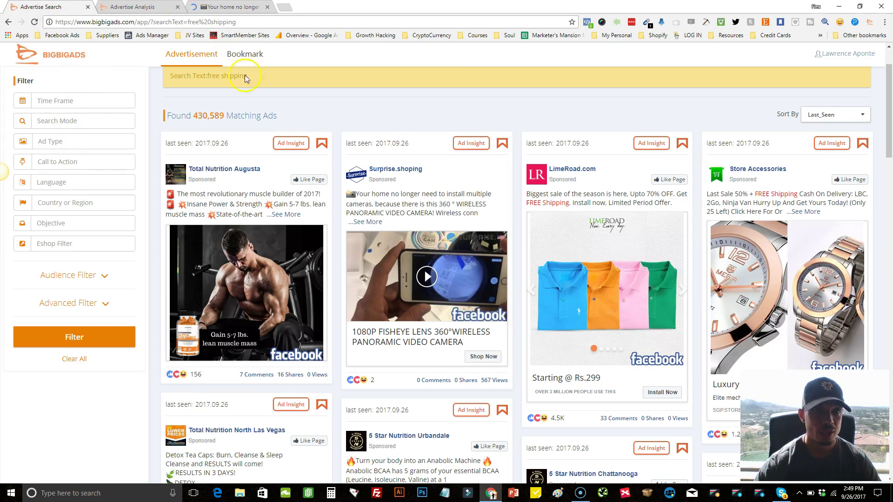
{"action": "left_click", "coordinate": [83, 363]}
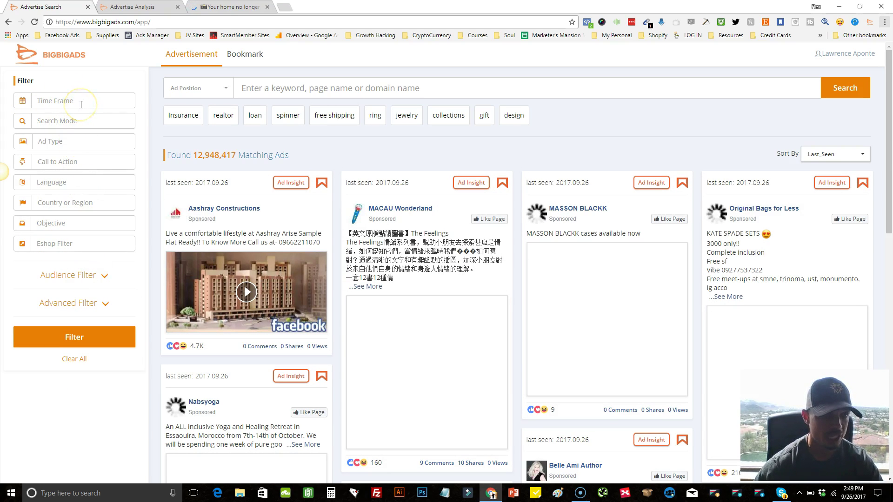
{"action": "left_click", "coordinate": [81, 103]}
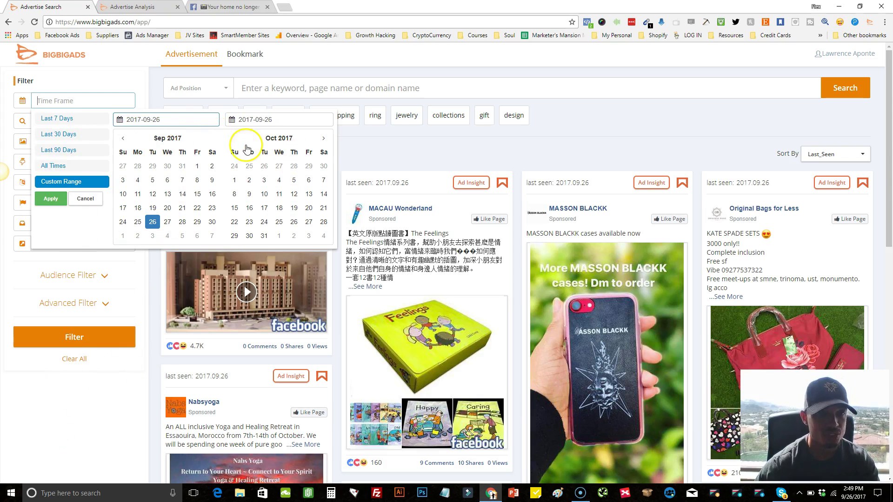
- Look through the Search Mode, Ad Type and Call to Action lists without changing them
{"action": "left_click", "coordinate": [80, 440]}
{"action": "left_click", "coordinate": [81, 123]}
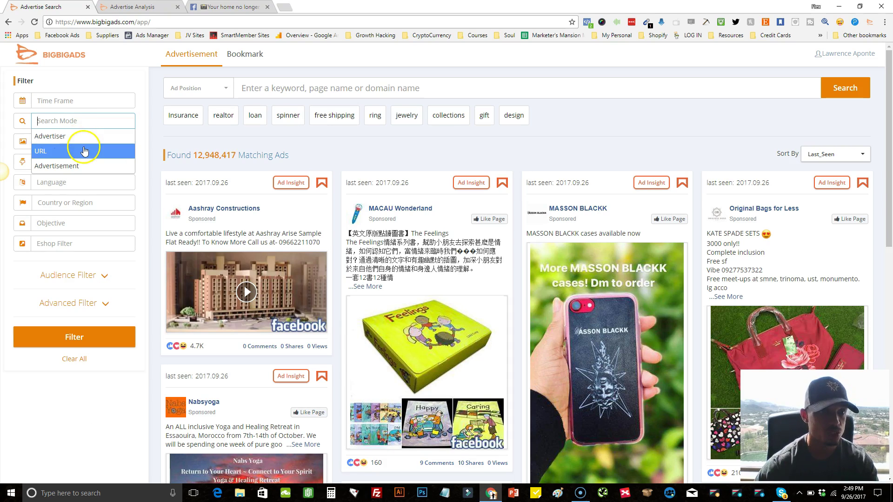
{"action": "left_click", "coordinate": [100, 443]}
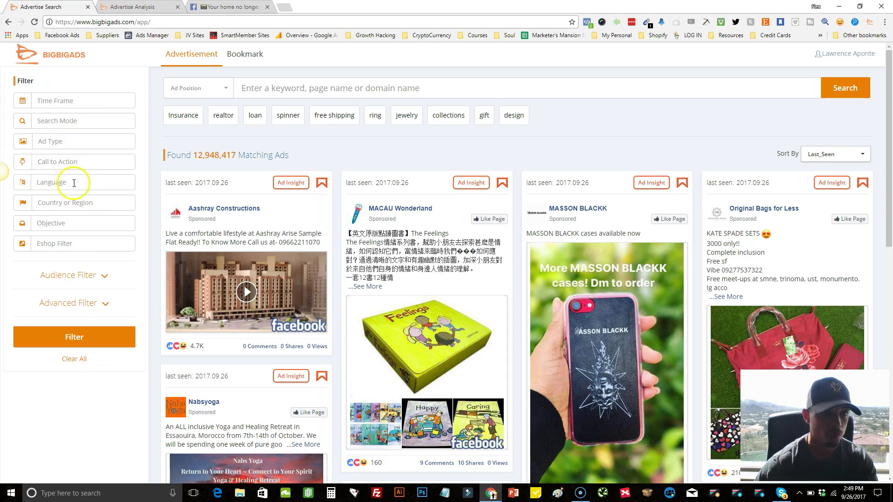
{"action": "left_click", "coordinate": [68, 142]}
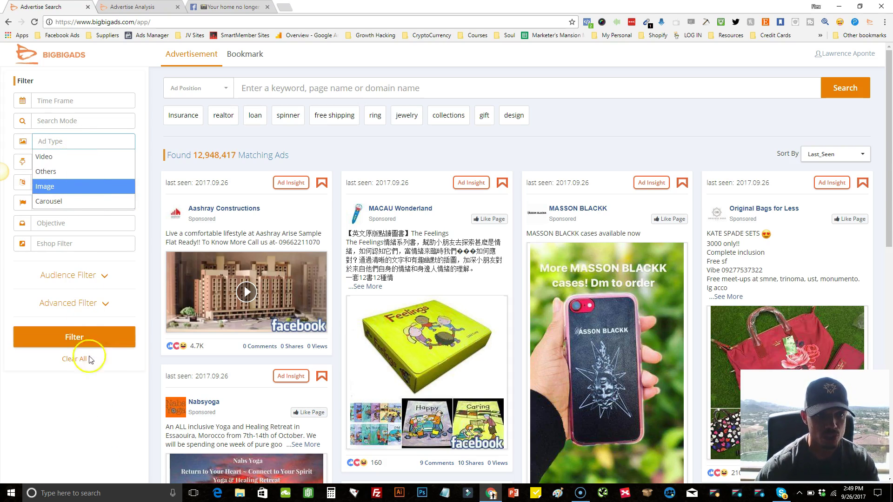
{"action": "left_click", "coordinate": [90, 409]}
{"action": "left_click", "coordinate": [61, 163]}
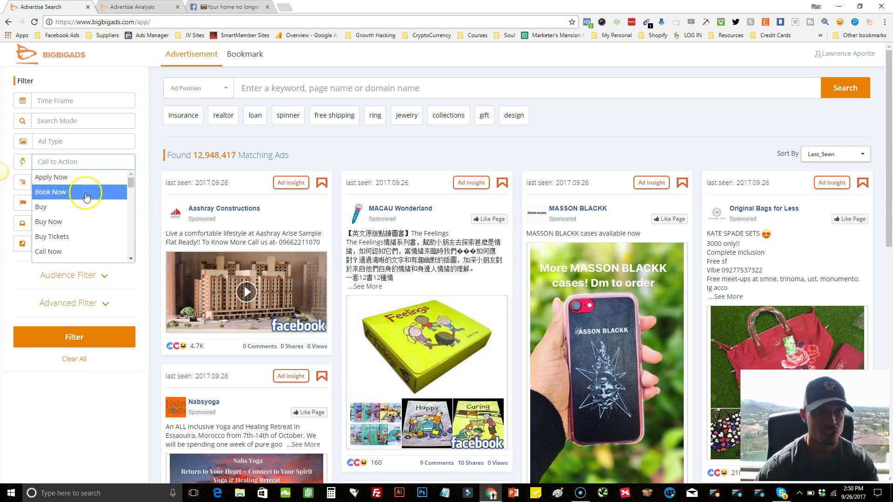
{"action": "scroll", "coordinate": [90, 204], "scroll_direction": "down", "scroll_amount": 1}
{"action": "scroll", "coordinate": [86, 219], "scroll_direction": "down", "scroll_amount": 3}
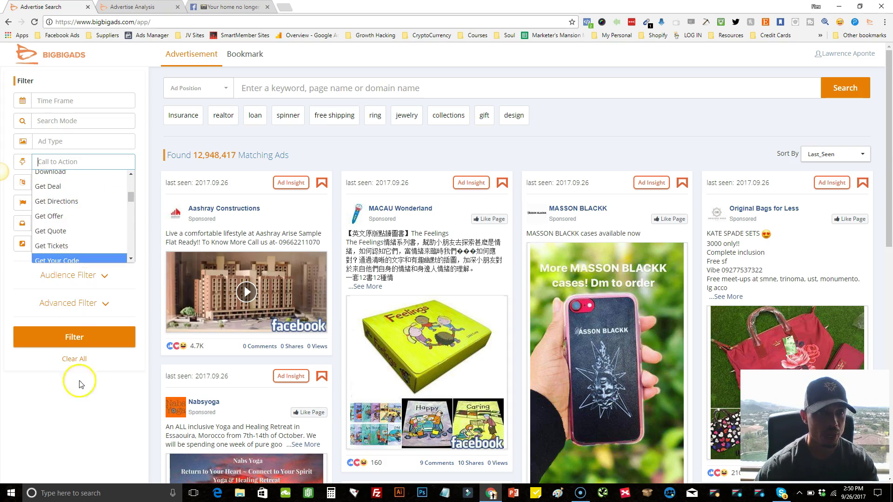
{"action": "left_click", "coordinate": [79, 412]}
- Check the Language and Country lists, then bring up the Eshop Filter platform choices
{"action": "left_click", "coordinate": [74, 185]}
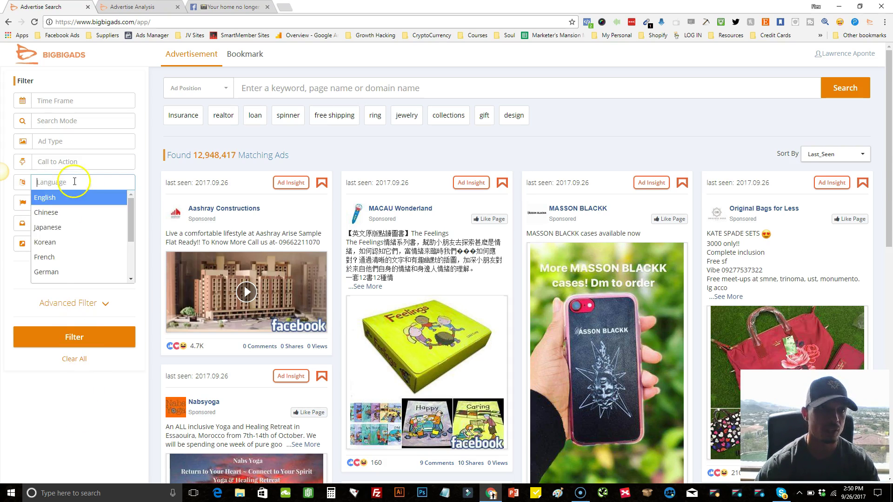
{"action": "left_click", "coordinate": [70, 413]}
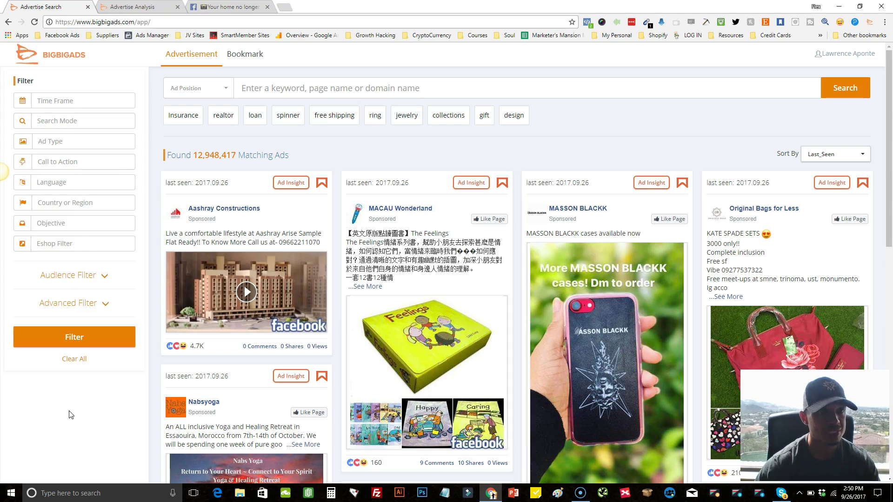
{"action": "left_click", "coordinate": [63, 205]}
{"action": "left_click", "coordinate": [71, 417]}
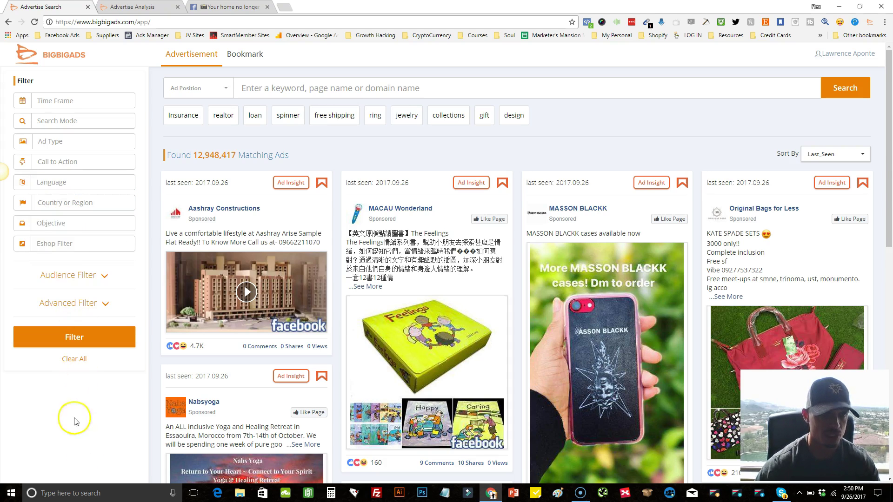
{"action": "left_click", "coordinate": [65, 245]}
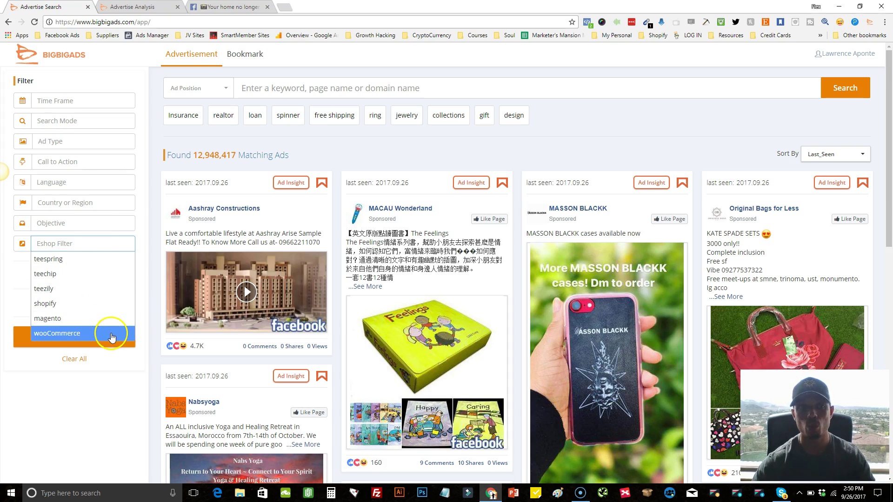
- Choose shopify, apply the filter, and browse the 42,370 matching ads
{"action": "left_click", "coordinate": [98, 307]}
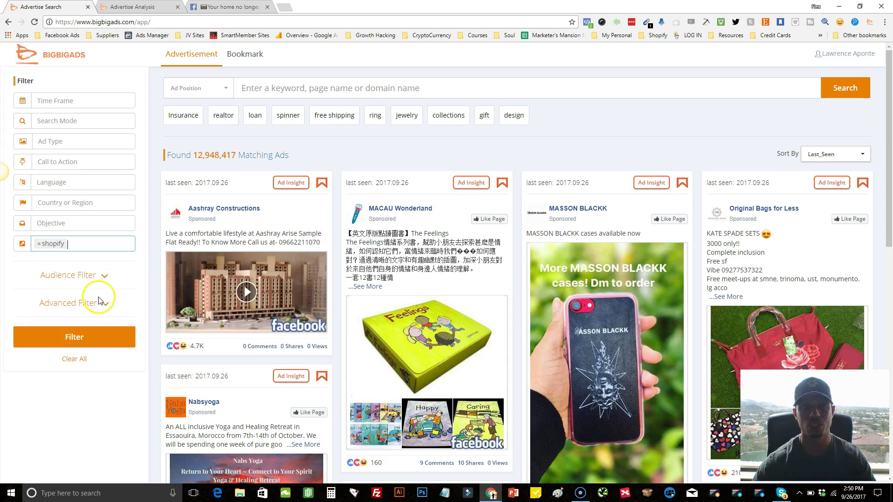
{"action": "left_click", "coordinate": [99, 341]}
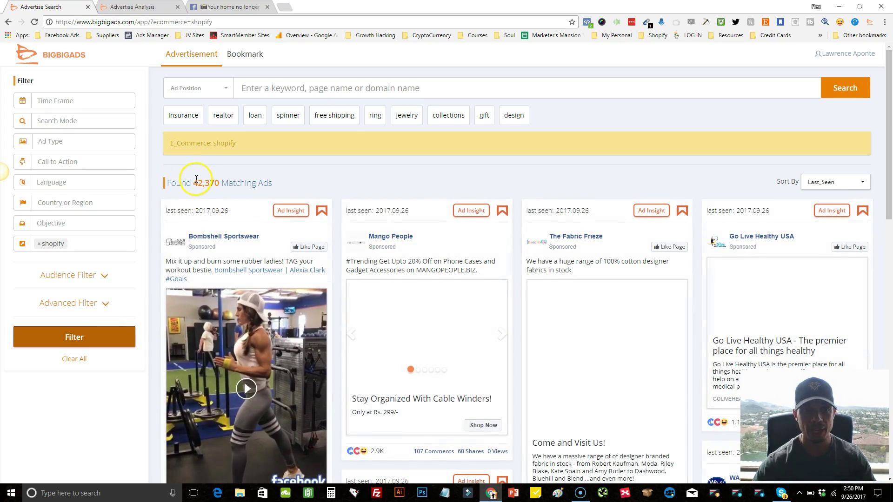
{"action": "left_click_drag", "start_coordinate": [196, 179], "coordinate": [215, 180]}
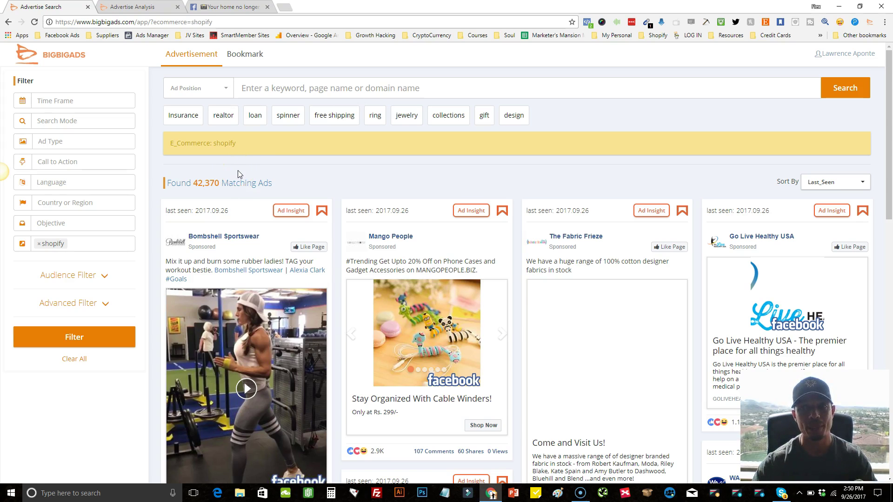
{"action": "scroll", "coordinate": [295, 226], "scroll_direction": "down", "scroll_amount": 12}
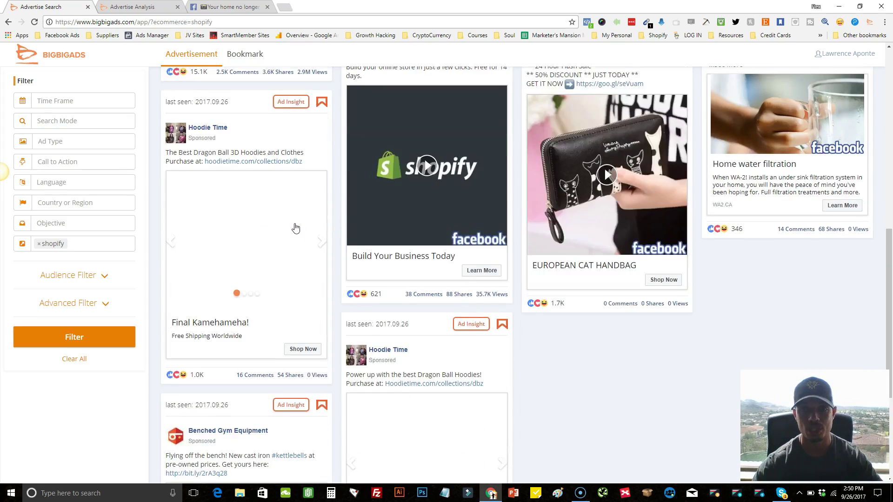
{"action": "scroll", "coordinate": [295, 226], "scroll_direction": "down", "scroll_amount": 5}
{"action": "scroll", "coordinate": [295, 226], "scroll_direction": "up", "scroll_amount": 13}
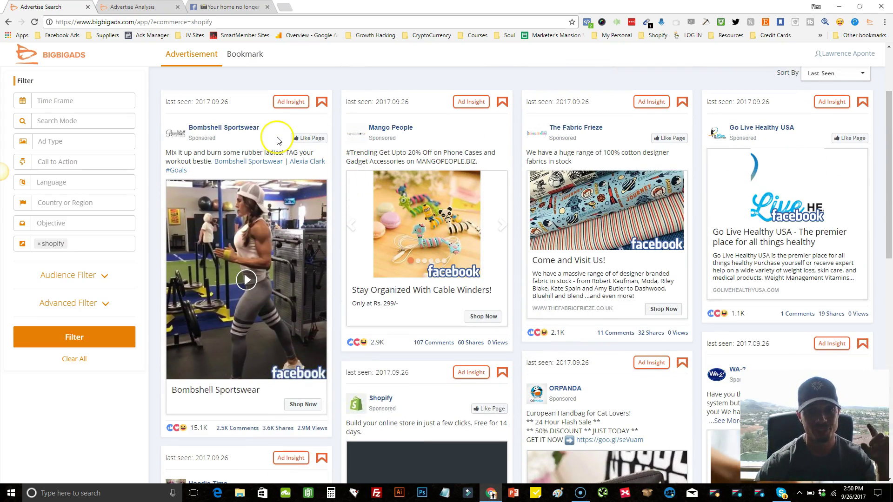
- Return to the Facebook video tab and load the News Feed via Home
{"action": "key", "text": "ctrl+3"}
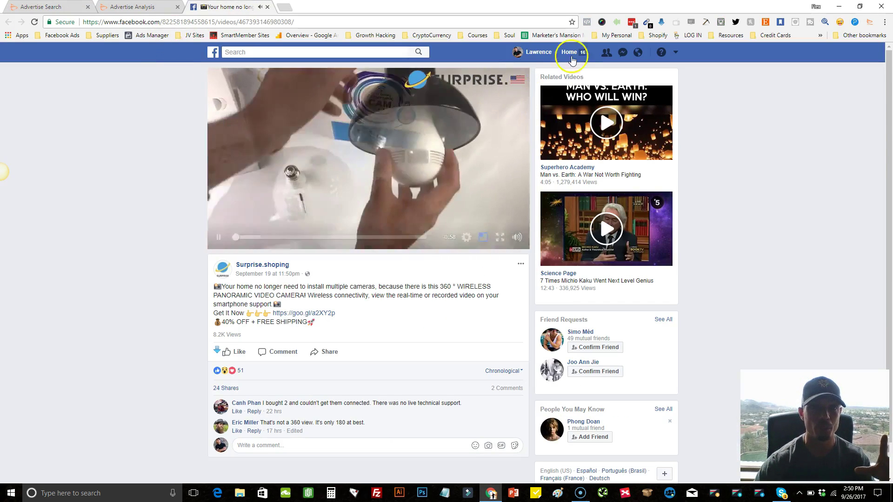
{"action": "left_click", "coordinate": [568, 52]}
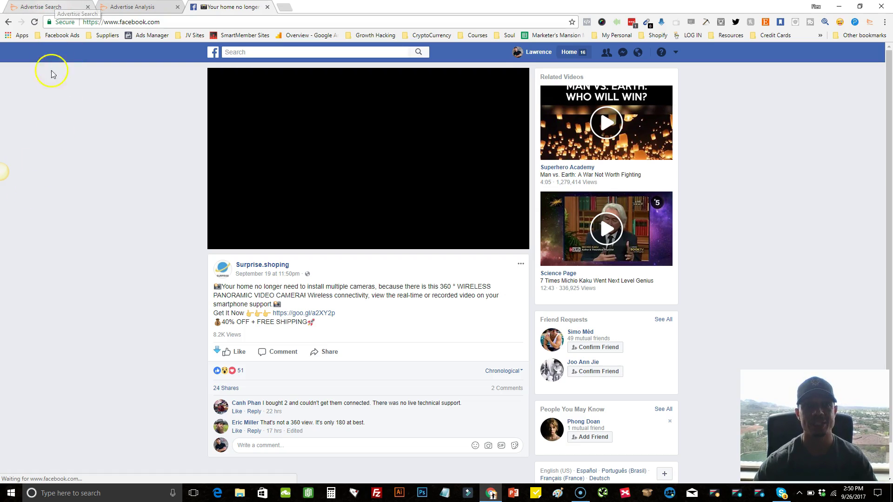
{"action": "left_click", "coordinate": [570, 53]}
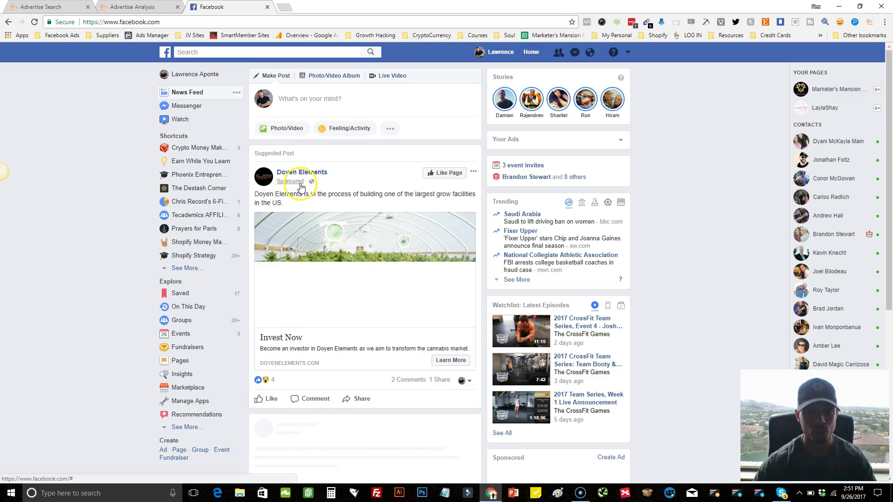
- Scroll to the sponsored free-book post and open its 'AD Total: 340' BigBigAds link
{"action": "left_click", "coordinate": [870, 23]}
{"action": "left_click", "coordinate": [719, 192]}
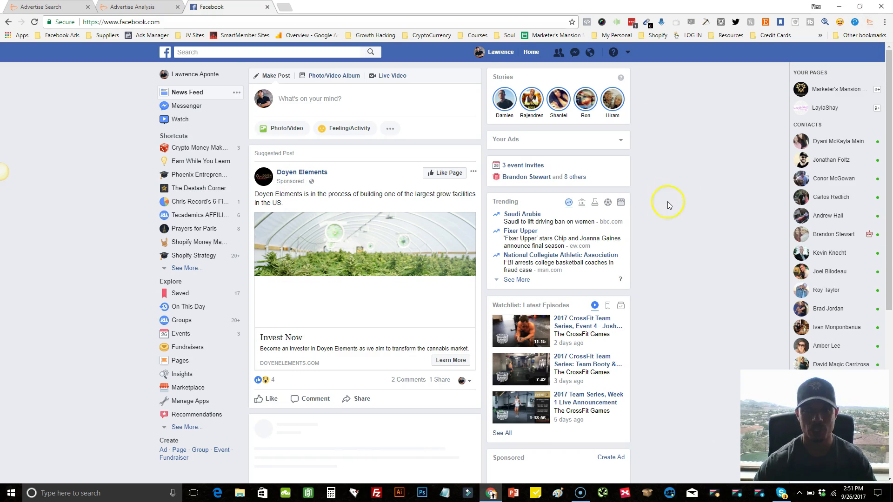
{"action": "scroll", "coordinate": [668, 206], "scroll_direction": "down", "scroll_amount": 5}
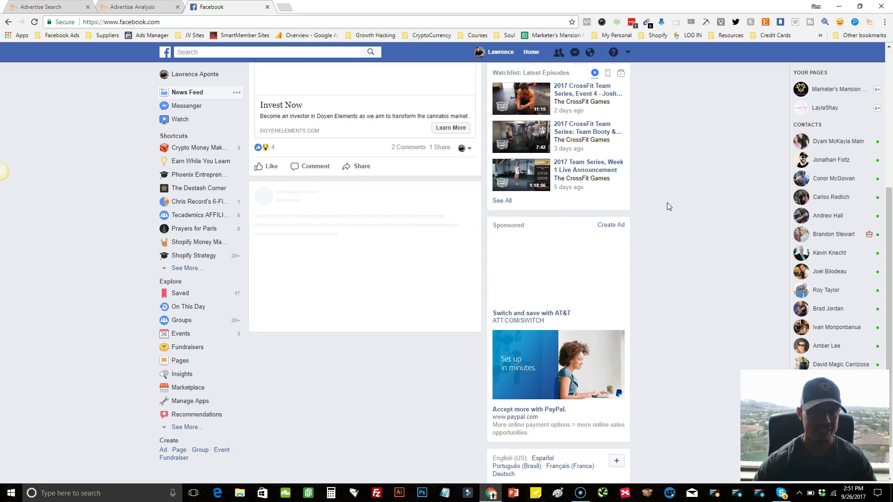
{"action": "scroll", "coordinate": [667, 202], "scroll_direction": "up", "scroll_amount": 5}
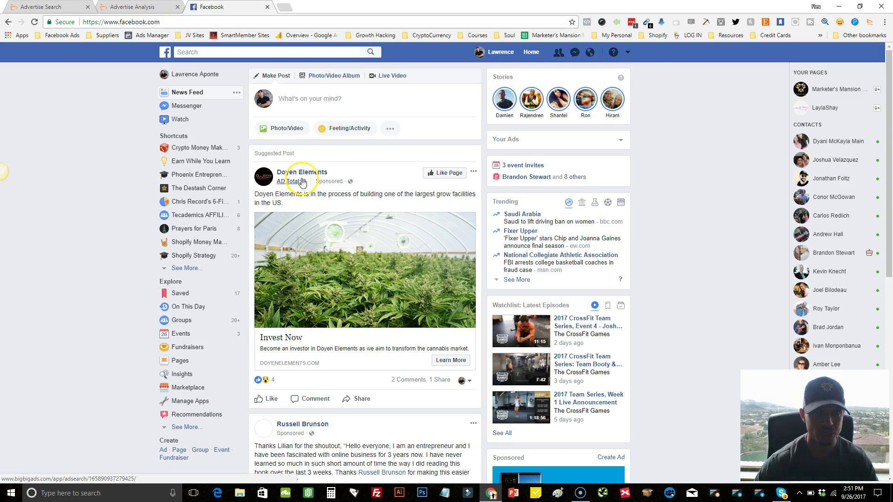
{"action": "scroll", "coordinate": [644, 188], "scroll_direction": "down", "scroll_amount": 3}
{"action": "scroll", "coordinate": [683, 205], "scroll_direction": "down", "scroll_amount": 3}
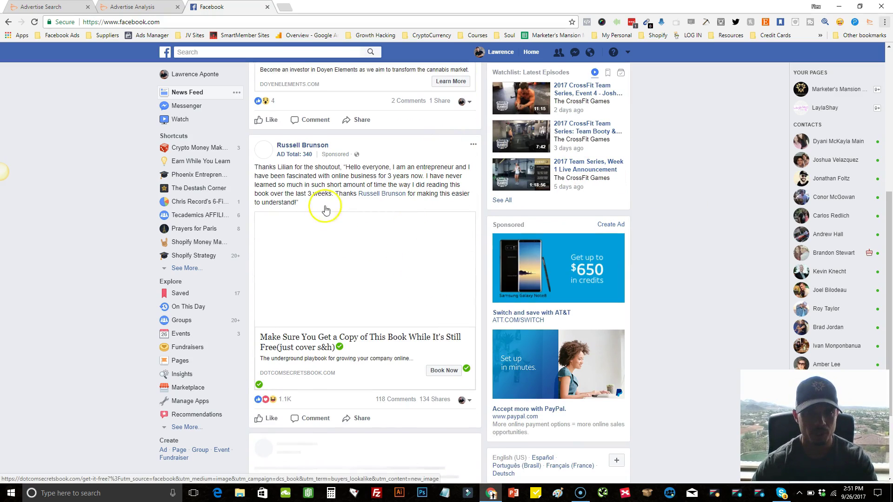
{"action": "mouse_move", "coordinate": [303, 149]}
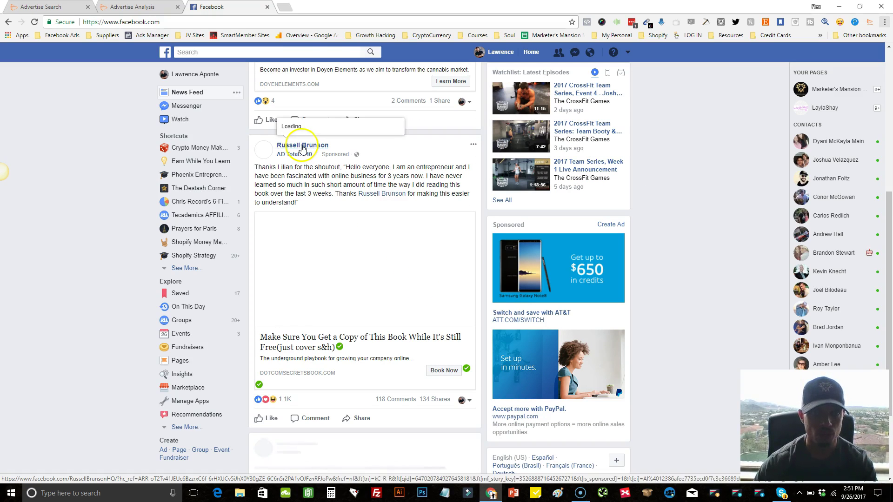
{"action": "left_click", "coordinate": [288, 159]}
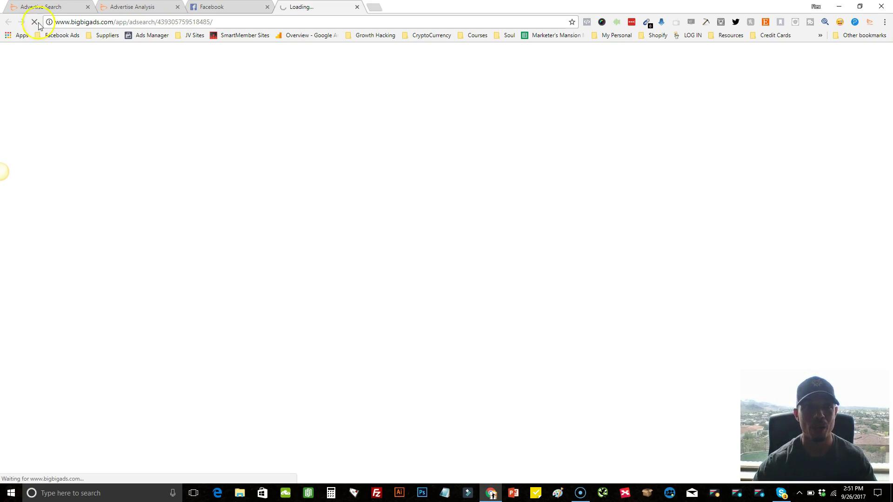
- Go back to the ad search, clear the Shopify filter and expand the audience options
{"action": "left_click", "coordinate": [42, 7]}
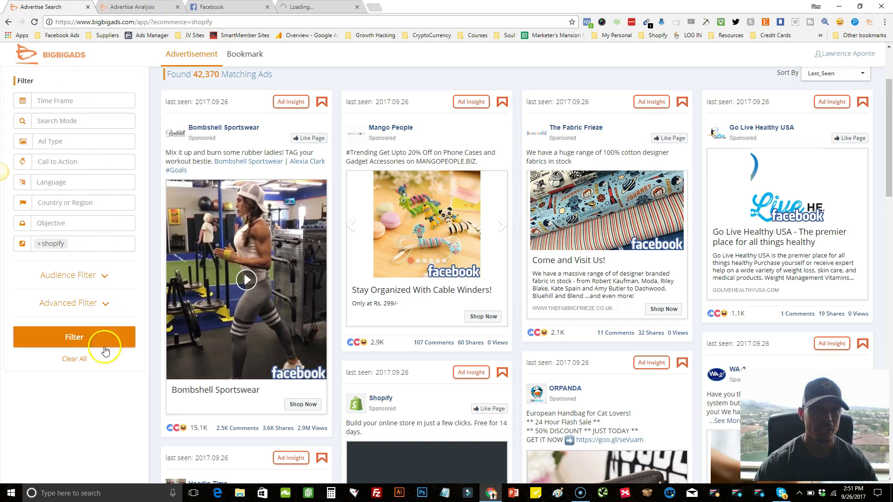
{"action": "left_click", "coordinate": [77, 359]}
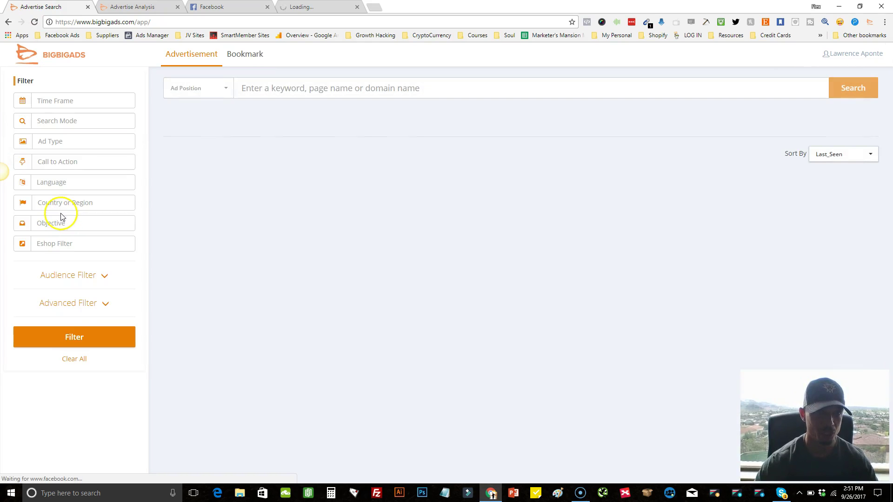
{"action": "left_click", "coordinate": [94, 276]}
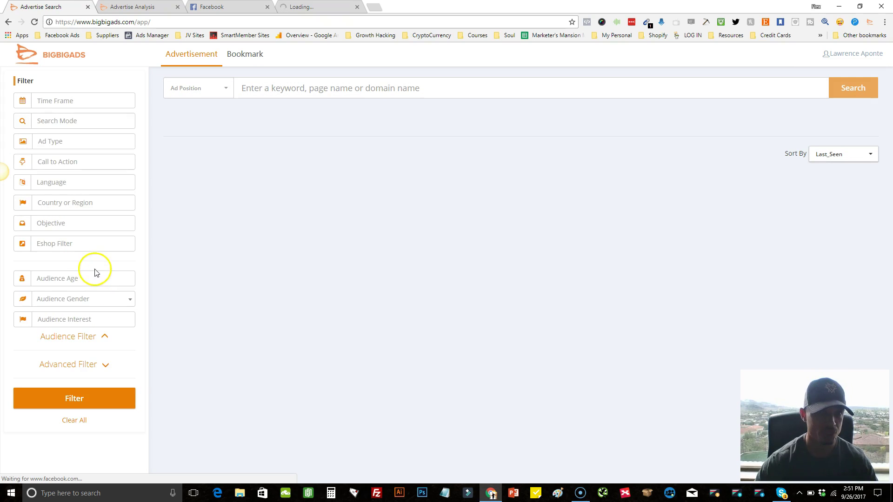
{"action": "left_click", "coordinate": [104, 317]}
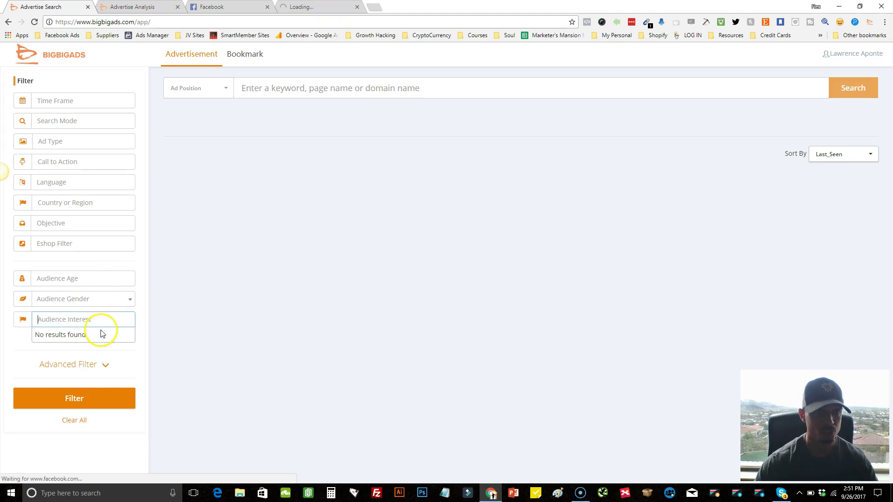
- Filter the ads to those with between 5000 and 25000 likes
{"action": "left_click", "coordinate": [104, 364]}
{"action": "scroll", "coordinate": [144, 281], "scroll_direction": "down", "scroll_amount": 1}
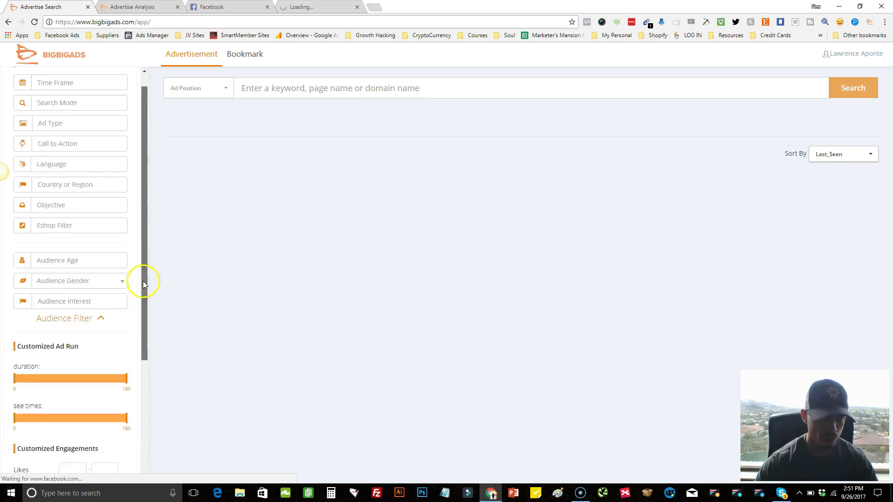
{"action": "left_click_drag", "start_coordinate": [144, 281], "coordinate": [135, 393]}
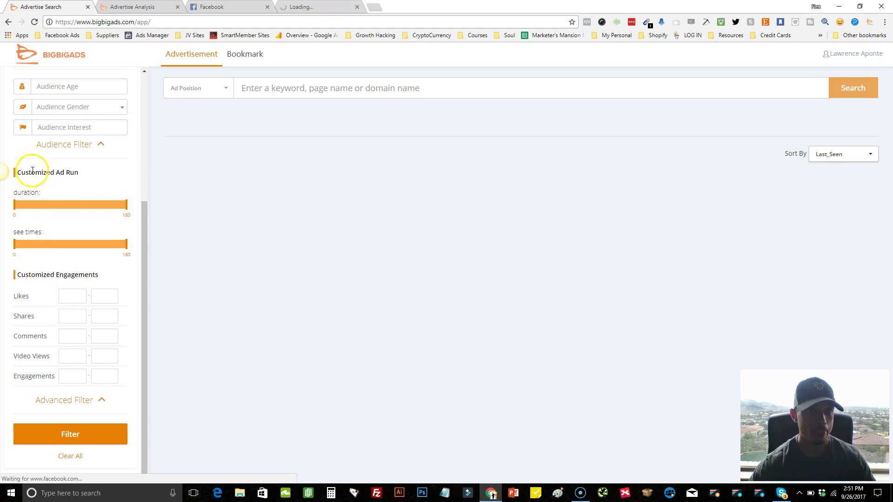
{"action": "left_click", "coordinate": [73, 296]}
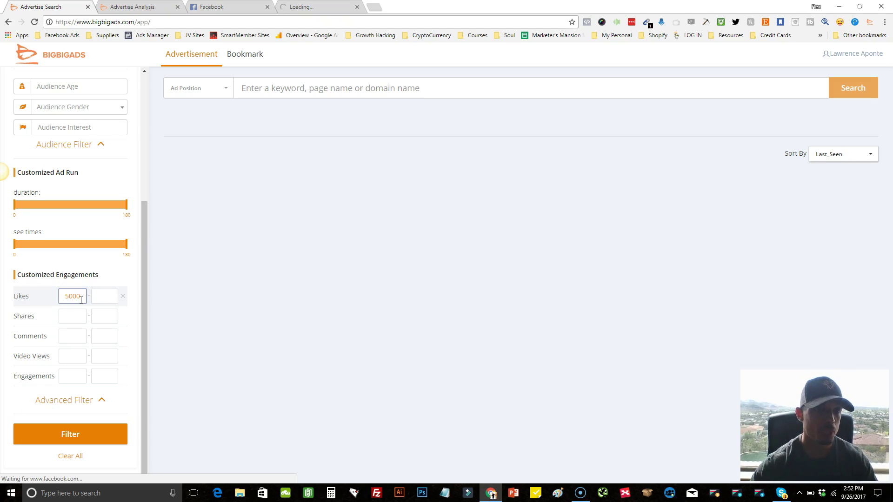
{"action": "left_click", "coordinate": [107, 299]}
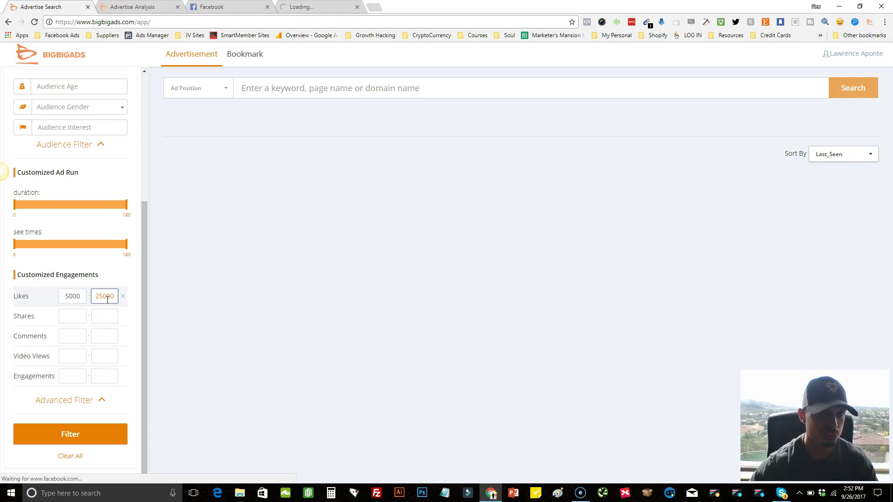
{"action": "left_click", "coordinate": [70, 434]}
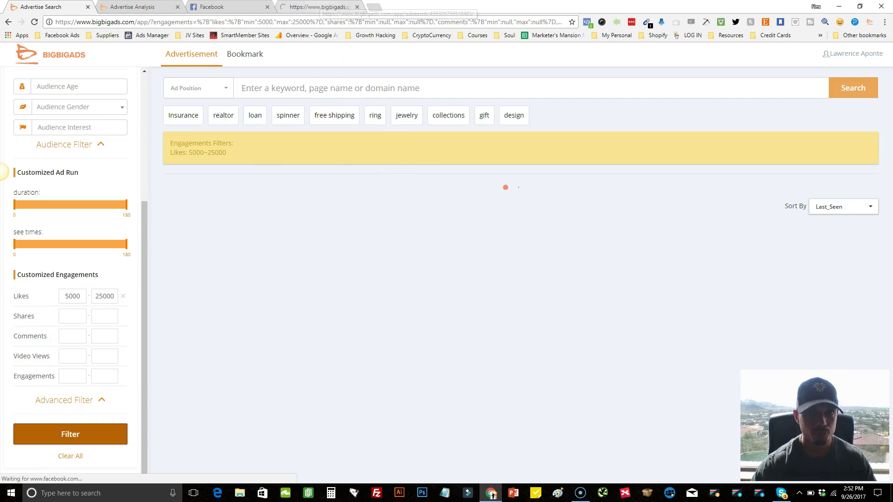
- Close the ad analysis tab and check the Likes: 5000~25000 filter on the search results
{"action": "left_click", "coordinate": [175, 7]}
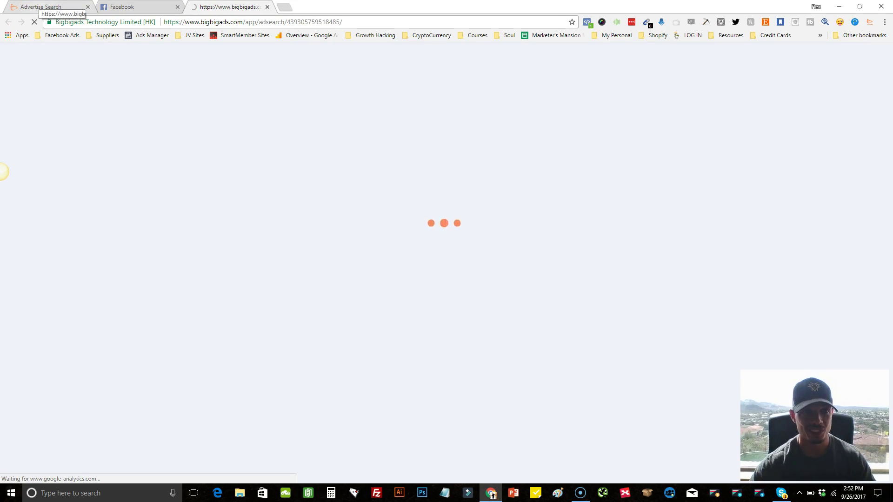
{"action": "left_click", "coordinate": [41, 6]}
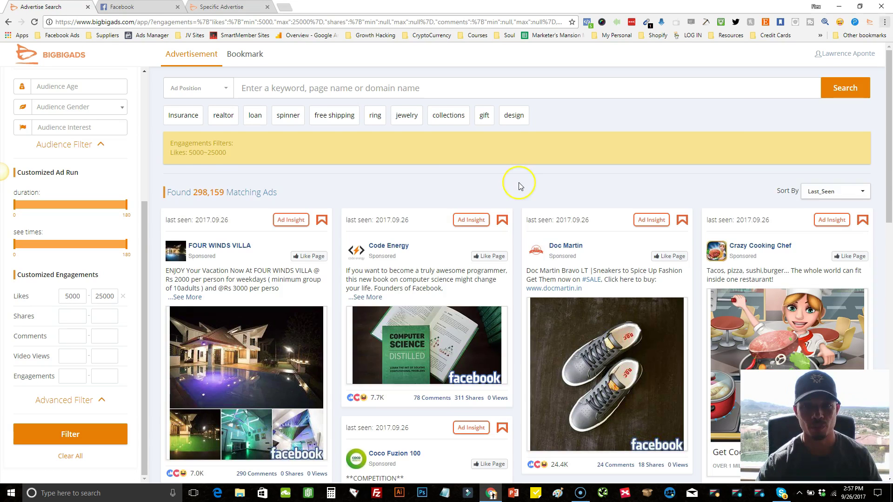
{"action": "scroll", "coordinate": [520, 186], "scroll_direction": "down", "scroll_amount": 4}
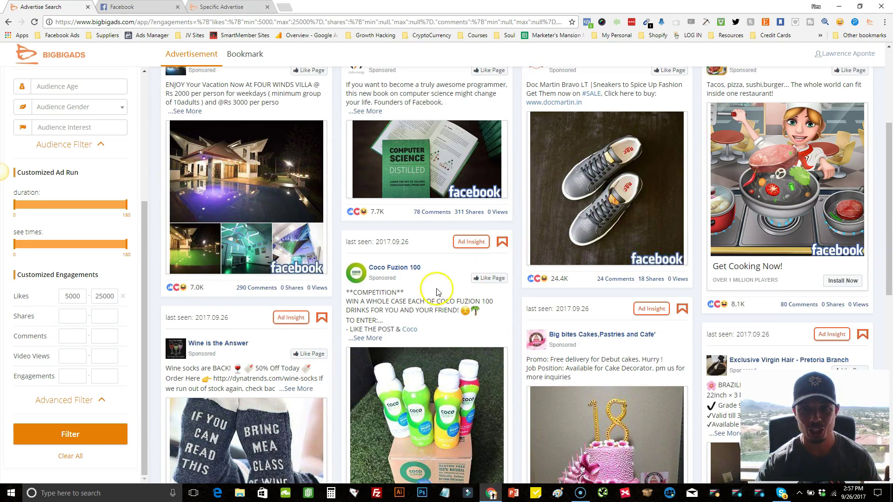
{"action": "scroll", "coordinate": [326, 244], "scroll_direction": "up", "scroll_amount": 4}
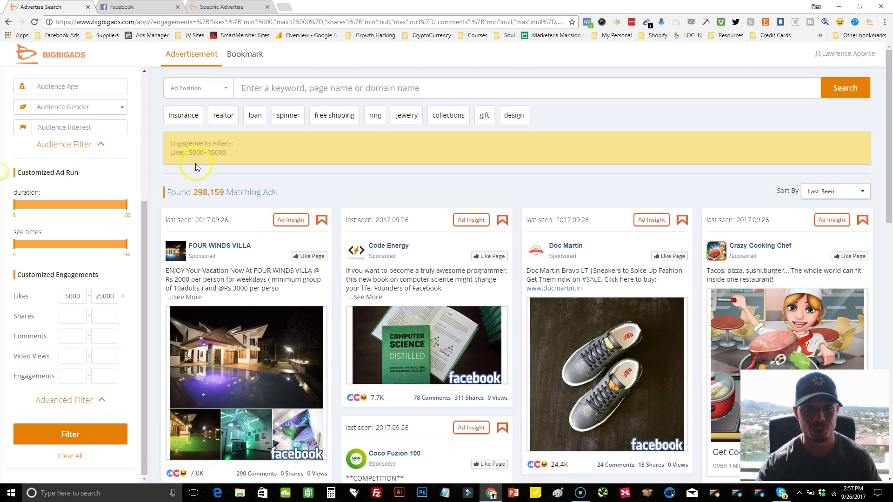
{"action": "left_click_drag", "start_coordinate": [189, 154], "coordinate": [207, 154]}
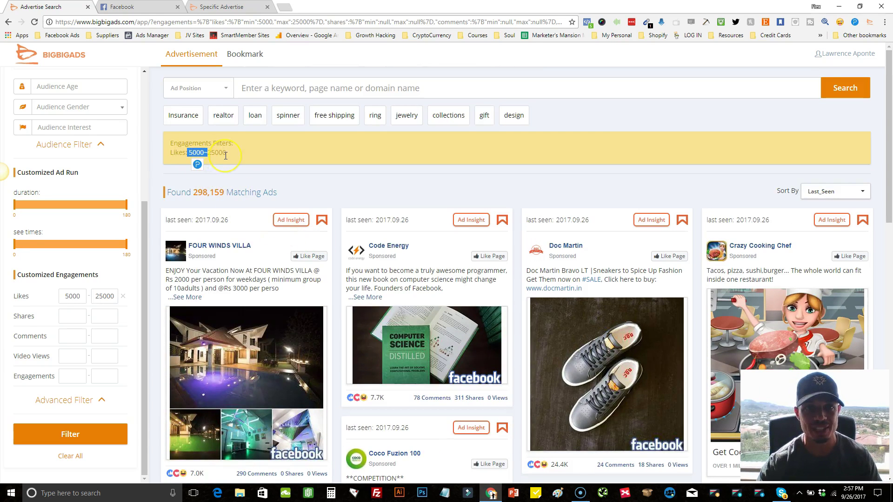
{"action": "triple_click", "coordinate": [225, 155]}
- Scroll through the 298,159 matching ads from advertisers like Four Winds Villa and Code Energy
{"action": "scroll", "coordinate": [302, 199], "scroll_direction": "down", "scroll_amount": 10}
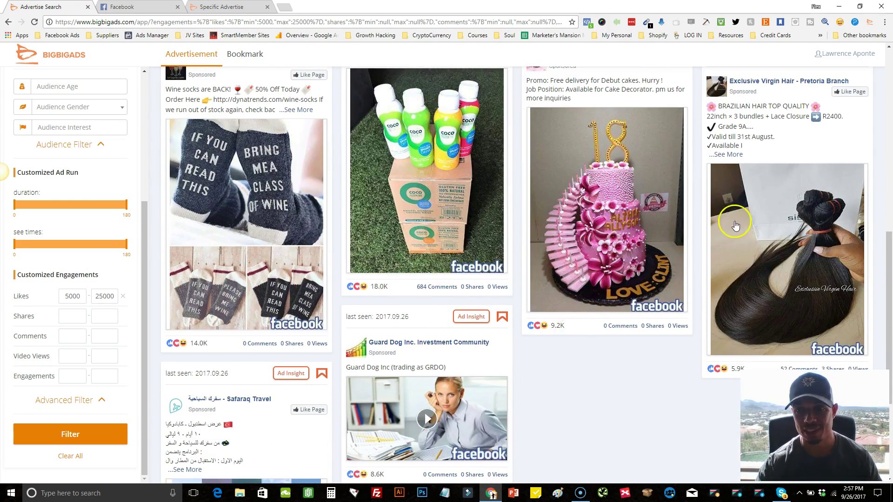
{"action": "scroll", "coordinate": [737, 223], "scroll_direction": "up", "scroll_amount": 3}
{"action": "scroll", "coordinate": [542, 235], "scroll_direction": "down", "scroll_amount": 7}
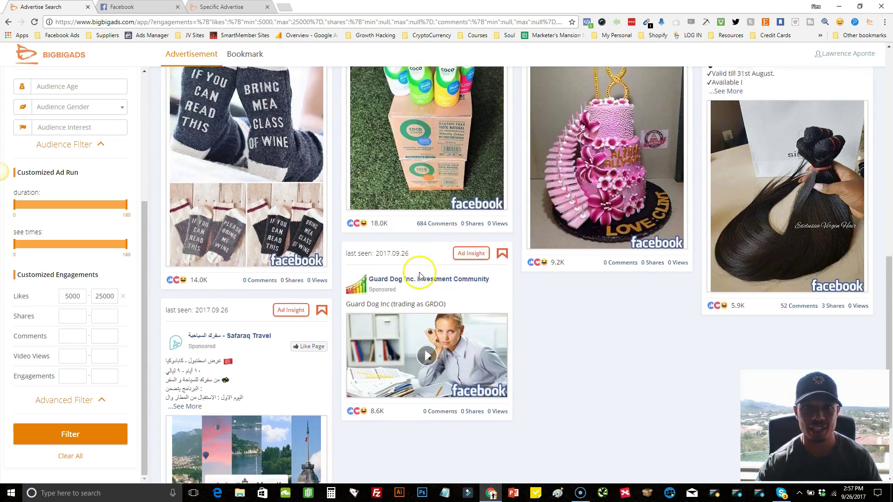
{"action": "scroll", "coordinate": [465, 260], "scroll_direction": "down", "scroll_amount": 7}
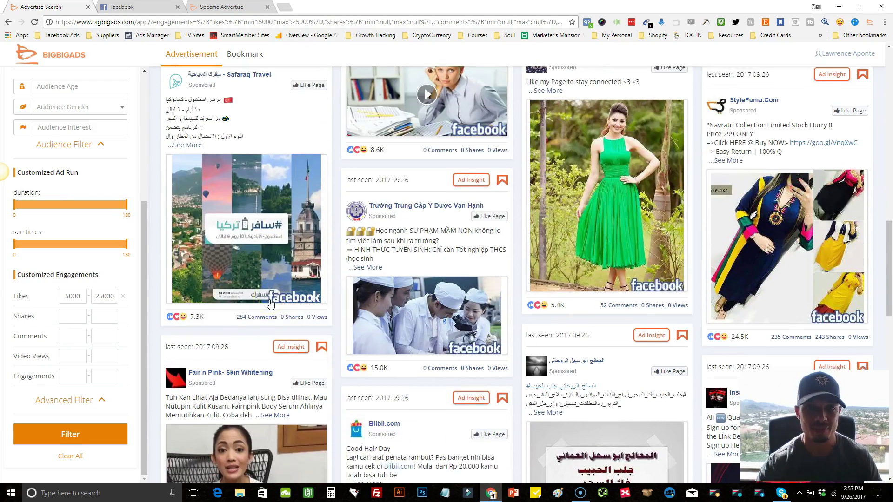
{"action": "scroll", "coordinate": [500, 244], "scroll_direction": "down", "scroll_amount": 4}
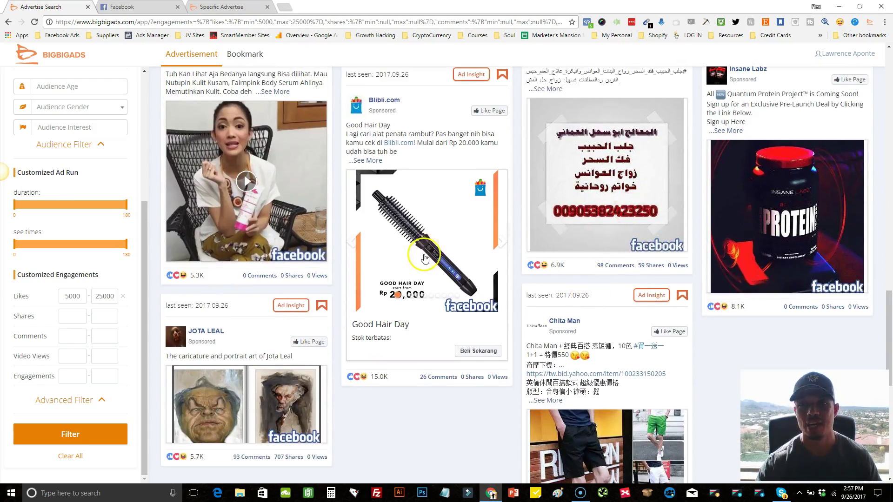
{"action": "scroll", "coordinate": [423, 253], "scroll_direction": "up", "scroll_amount": 5}
{"action": "scroll", "coordinate": [508, 271], "scroll_direction": "down", "scroll_amount": 8}
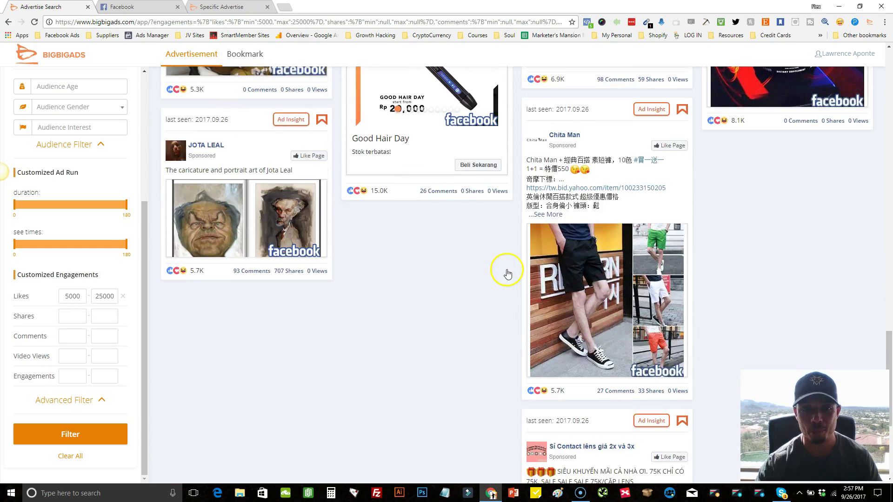
{"action": "scroll", "coordinate": [508, 274], "scroll_direction": "up", "scroll_amount": 2}
{"action": "scroll", "coordinate": [508, 274], "scroll_direction": "up", "scroll_amount": 4}
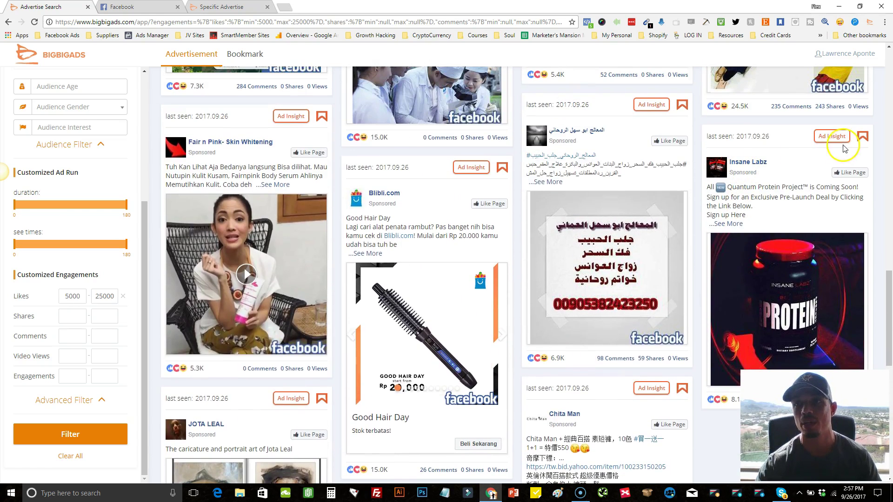
- Open the Insane Labz ad's insight, follow its bit.ly sign-up link, then view the Russell Brunson ads
{"action": "left_click", "coordinate": [837, 137]}
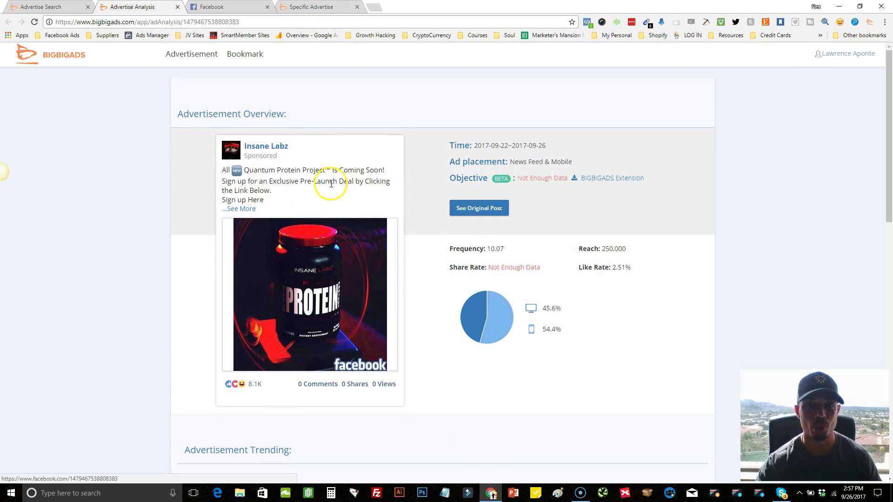
{"action": "left_click", "coordinate": [240, 209]}
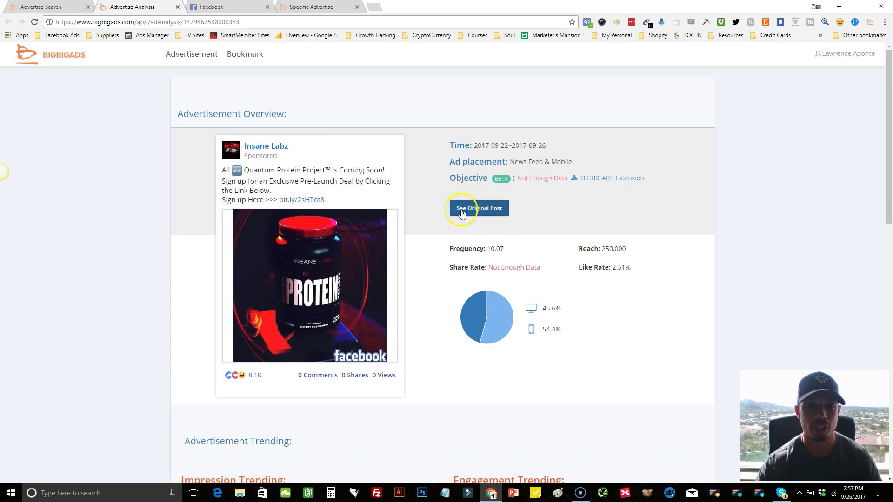
{"action": "left_click", "coordinate": [314, 201]}
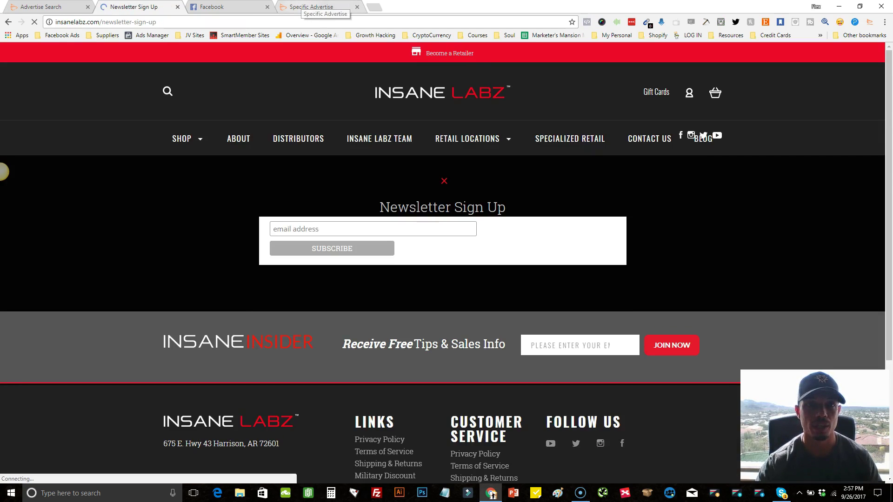
{"action": "left_click", "coordinate": [321, 6]}
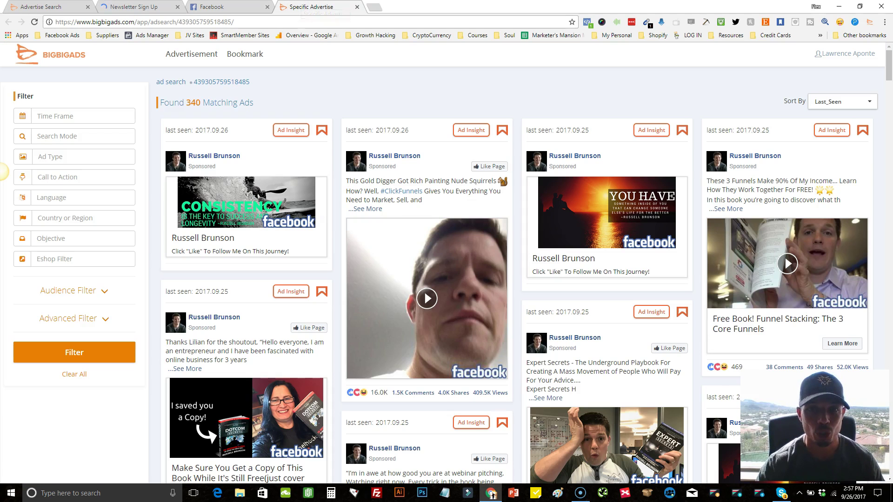
- Browse the 340 Russell Brunson ads in the Specific Advertise results
{"action": "double_click", "coordinate": [193, 103]}
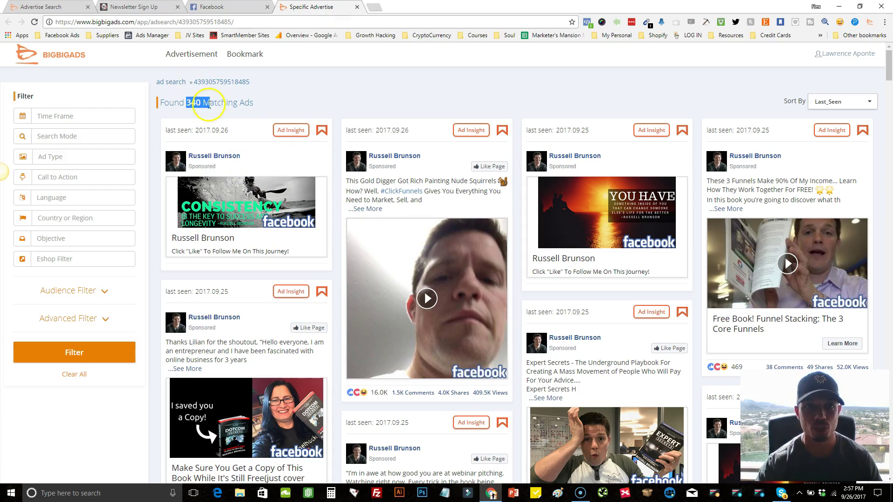
{"action": "left_click", "coordinate": [198, 103]}
{"action": "scroll", "coordinate": [555, 234], "scroll_direction": "down", "scroll_amount": 5}
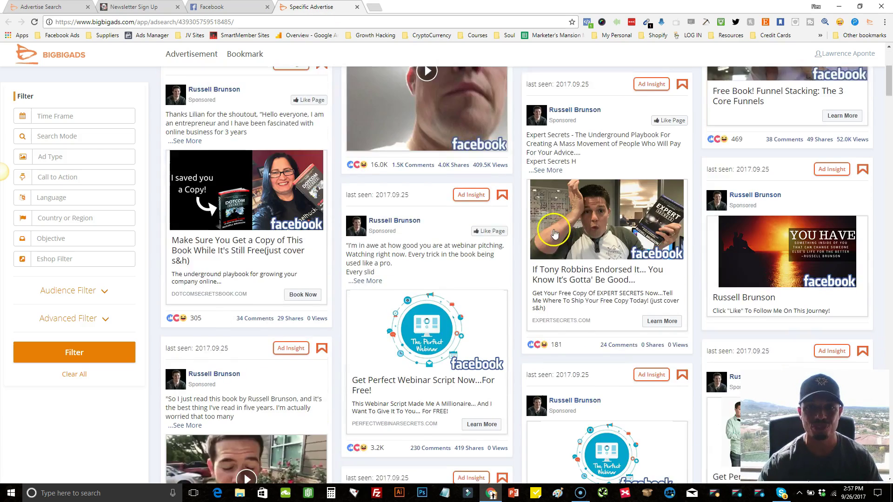
{"action": "scroll", "coordinate": [554, 234], "scroll_direction": "down", "scroll_amount": 10}
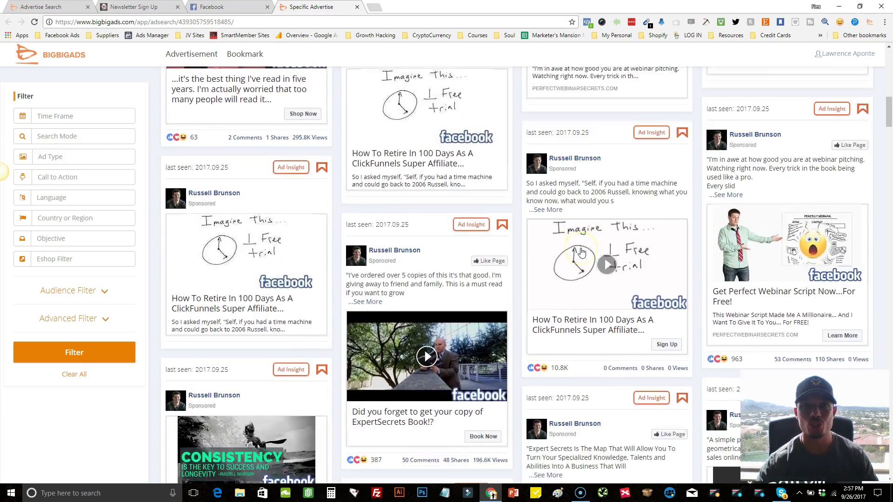
{"action": "scroll", "coordinate": [580, 253], "scroll_direction": "up", "scroll_amount": 4}
{"action": "scroll", "coordinate": [580, 254], "scroll_direction": "down", "scroll_amount": 4}
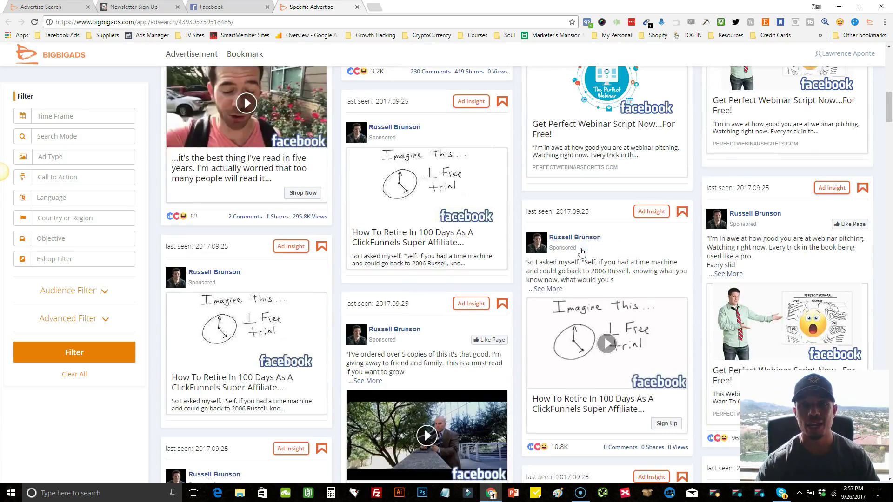
{"action": "scroll", "coordinate": [577, 258], "scroll_direction": "down", "scroll_amount": 5}
{"action": "scroll", "coordinate": [575, 259], "scroll_direction": "down", "scroll_amount": 15}
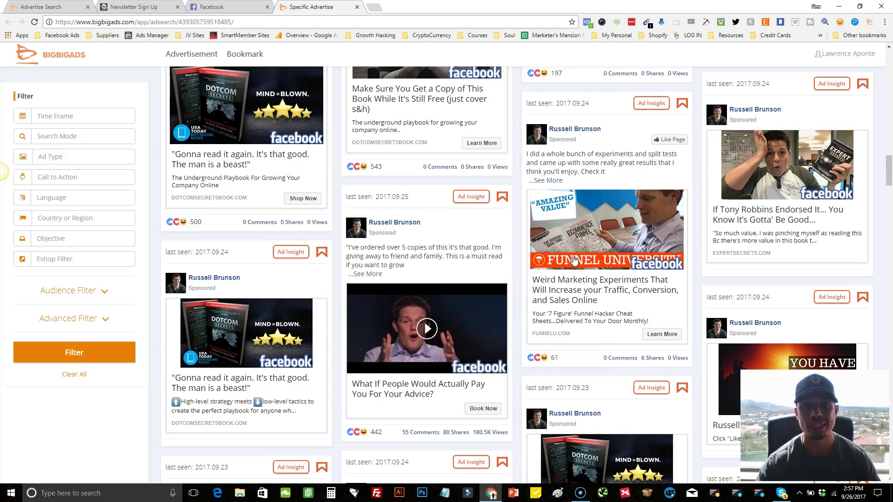
{"action": "left_click", "coordinate": [575, 264]}
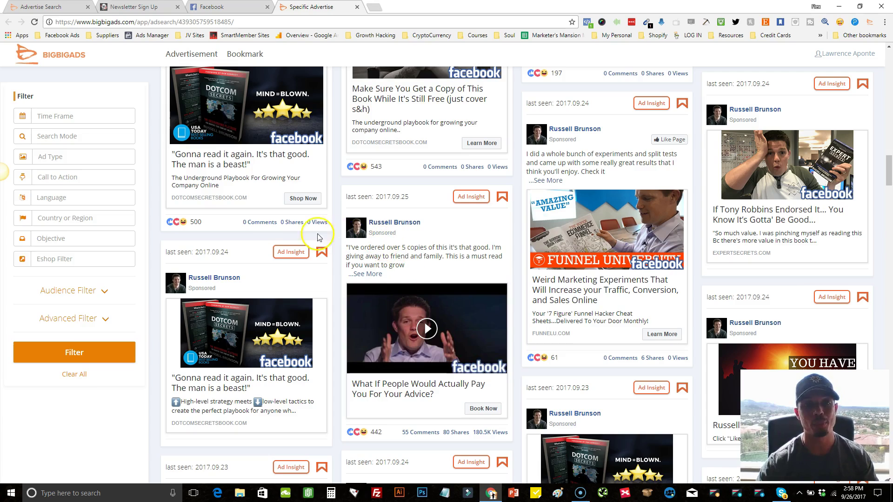
- Expand the Advanced Filter with ad-run and engagement options, then return to the top
{"action": "left_click", "coordinate": [81, 320]}
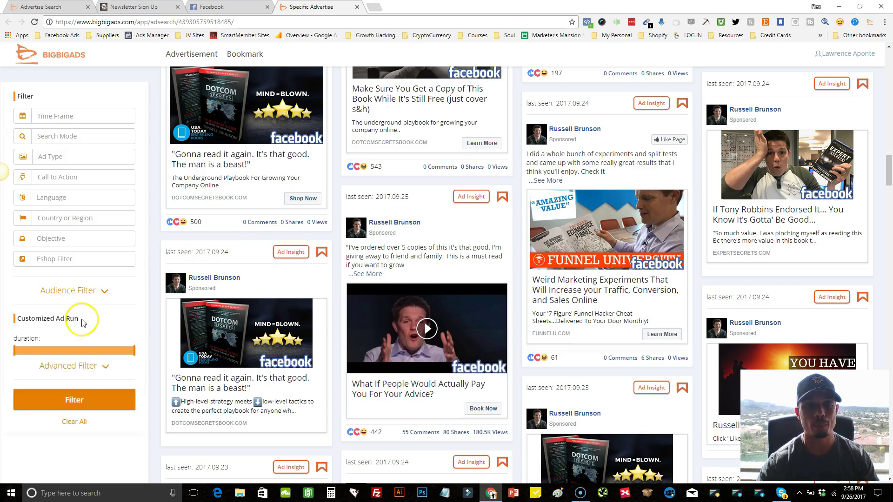
{"action": "scroll", "coordinate": [395, 336], "scroll_direction": "up", "scroll_amount": 5}
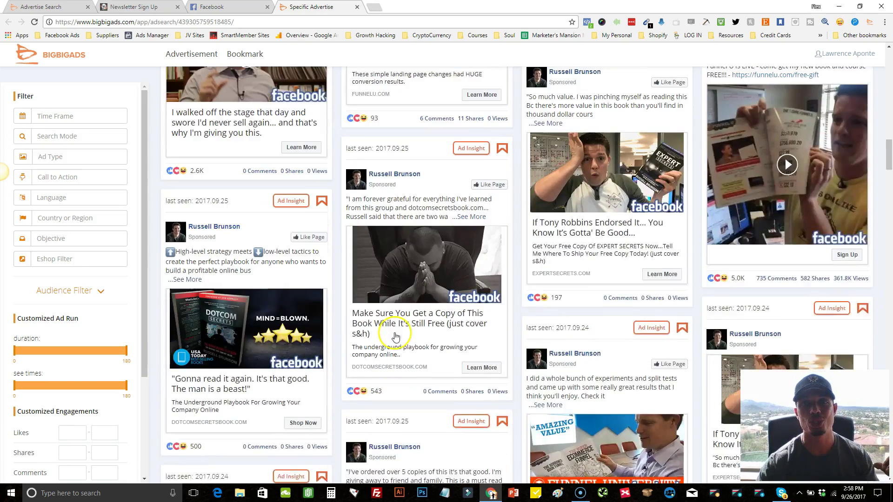
{"action": "scroll", "coordinate": [395, 336], "scroll_direction": "up", "scroll_amount": 15}
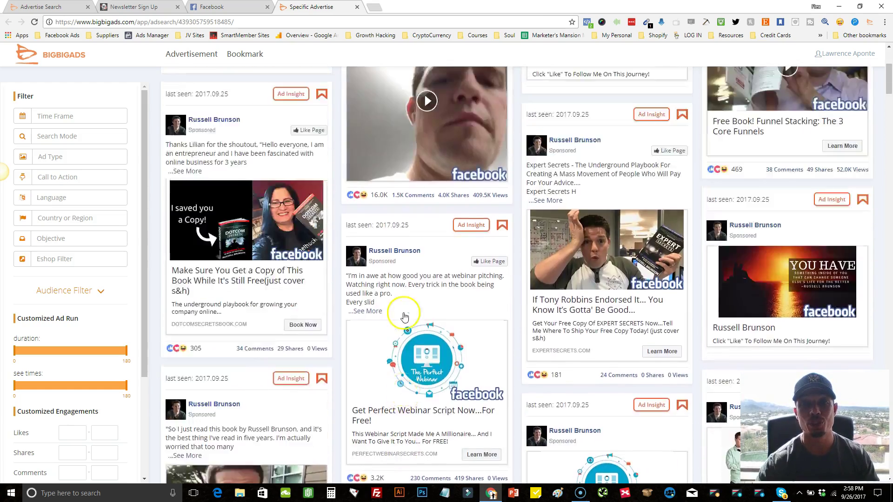
{"action": "scroll", "coordinate": [409, 315], "scroll_direction": "up", "scroll_amount": 4}
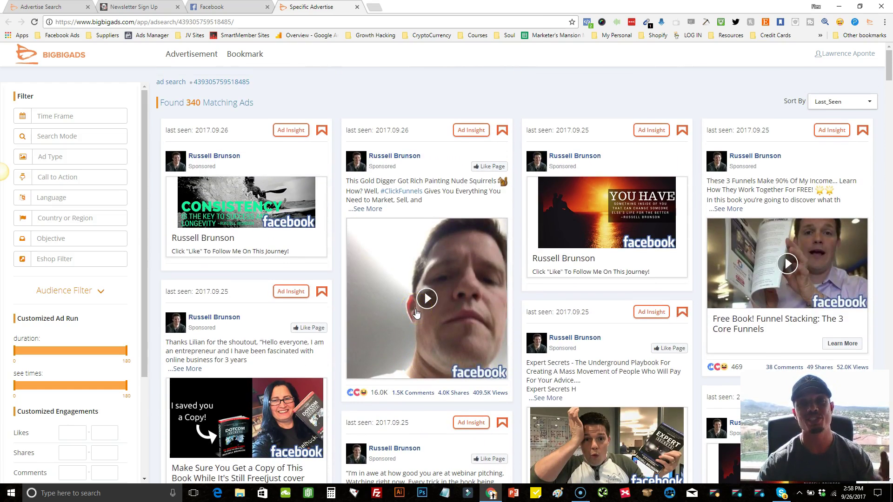